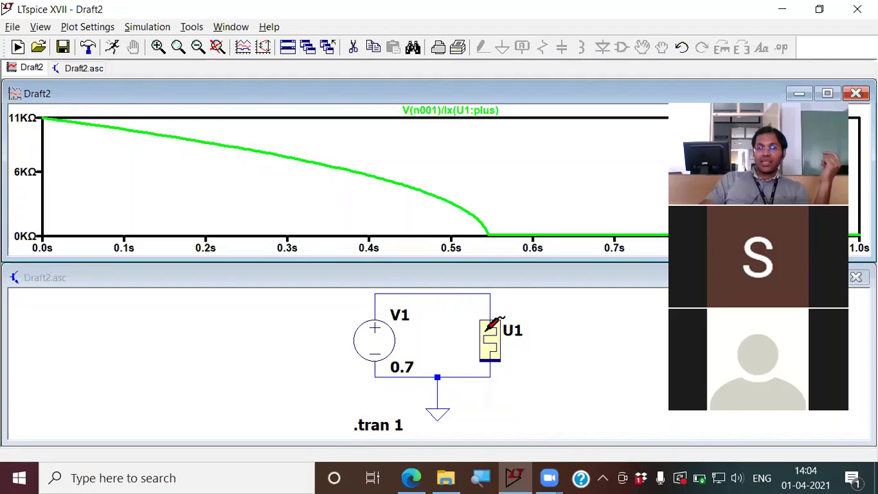
Reverse memristor U1's polarity by rotating it 180° with the Move tool and placing it back between the circuit wires.
left_click(485, 331)
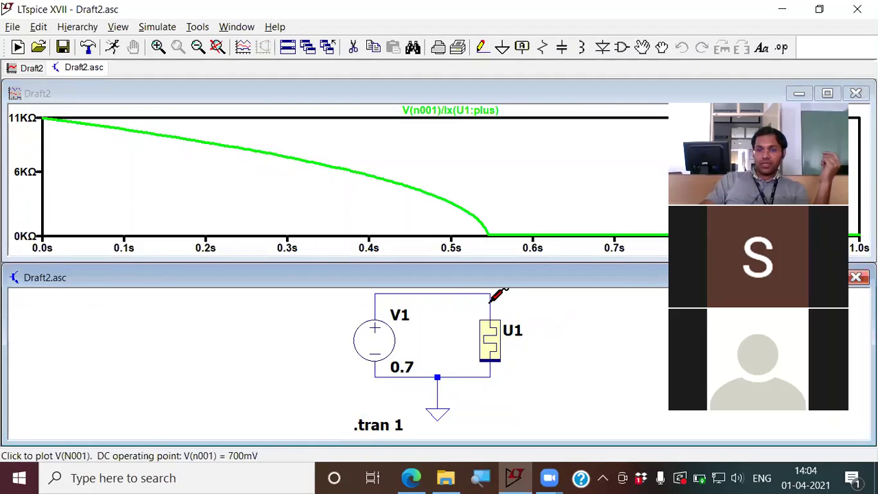
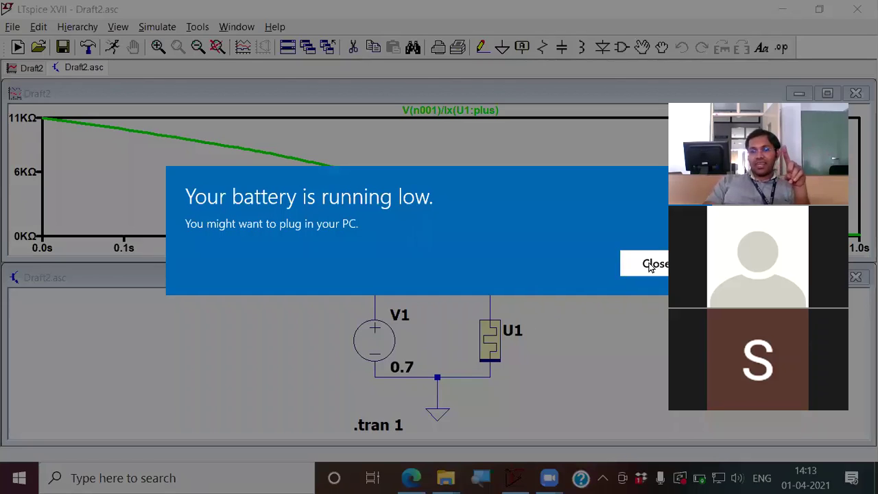
left_click(646, 264)
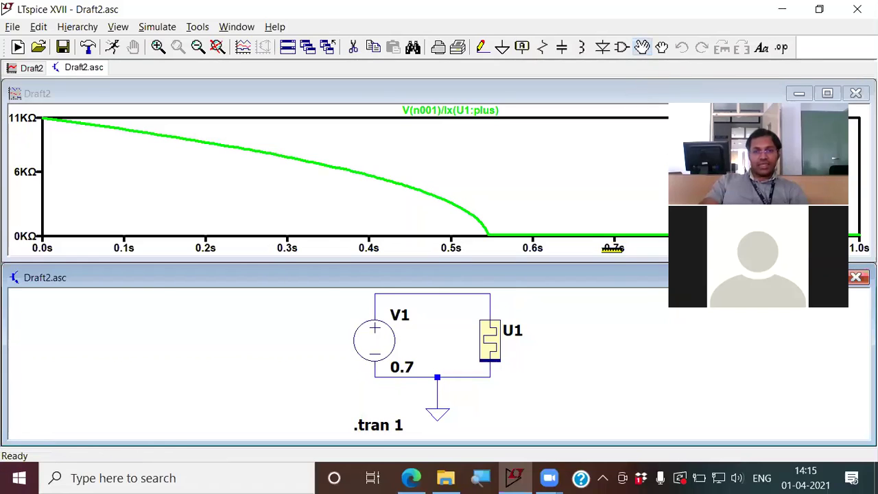
left_click(490, 341)
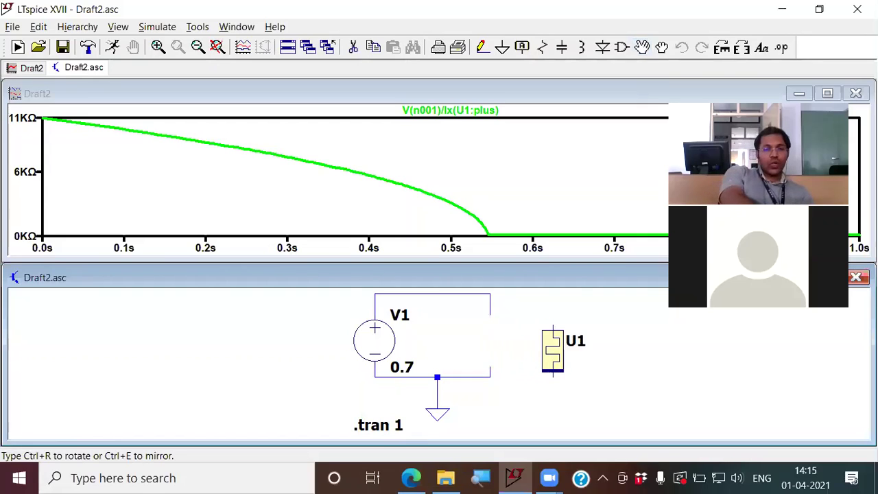
key("ctrl+r")
key("ctrl+r")
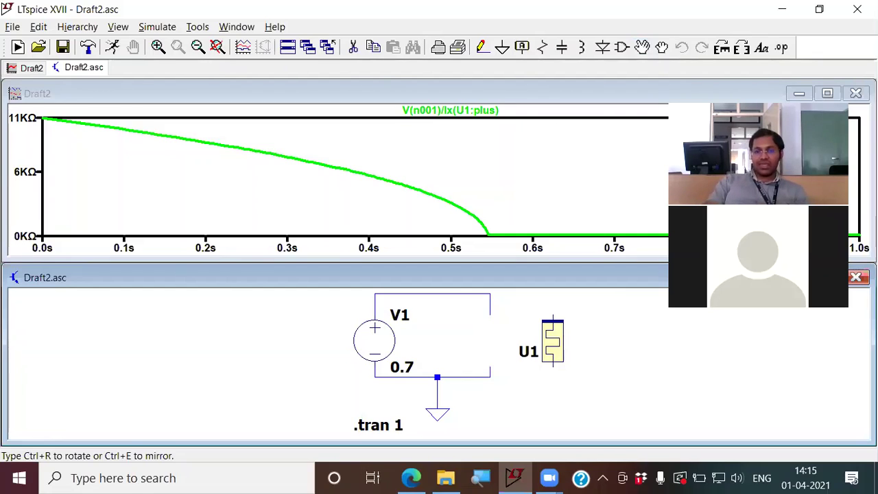
left_click(491, 344)
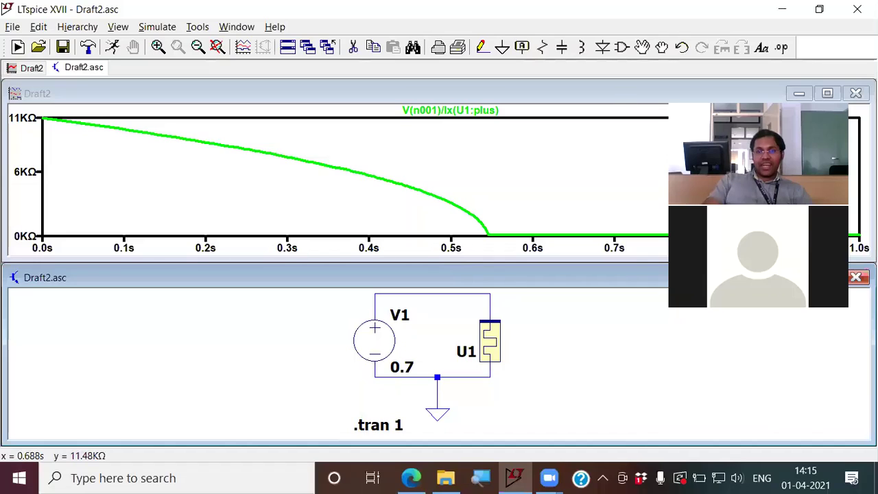
Pick up memristor U1 again, rotate it through a full turn and place it back in its gap in the circuit.
left_click(641, 48)
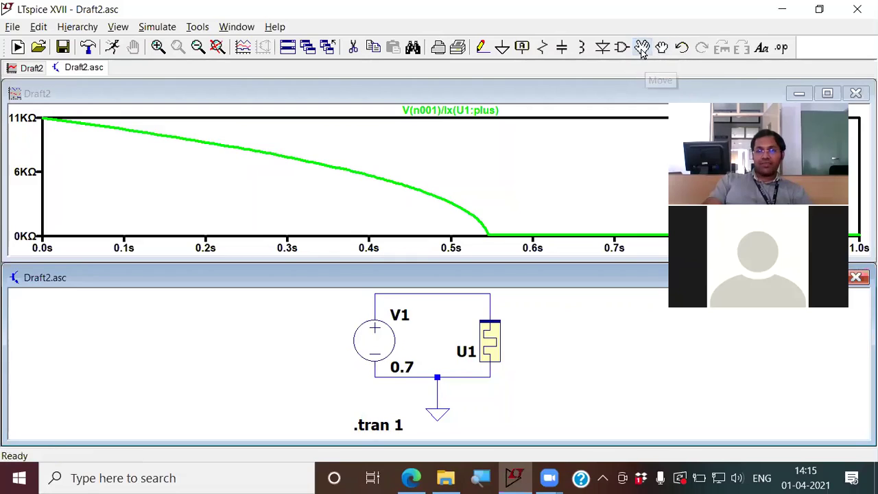
left_click(493, 336)
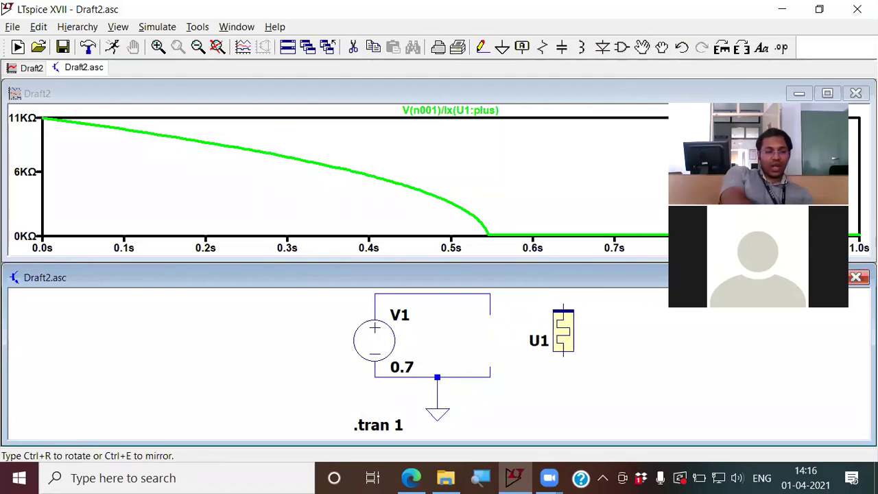
key("ctrl+r")
key("ctrl+r")
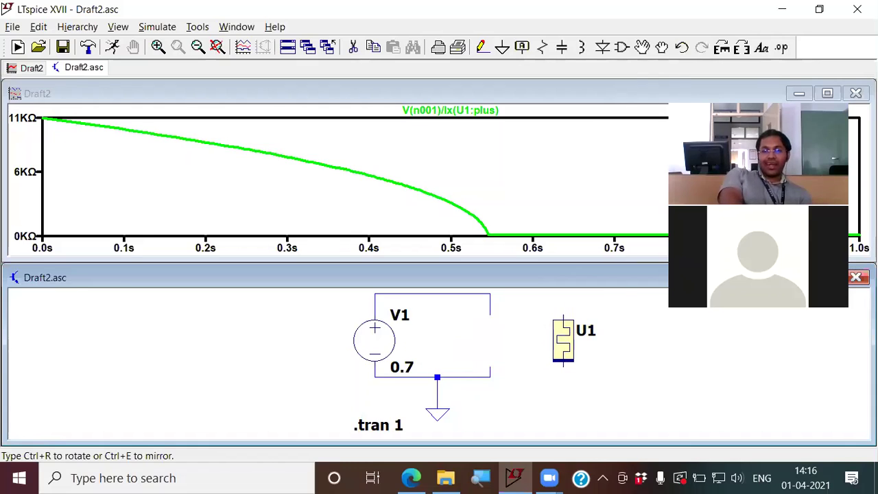
key("ctrl+r")
key("ctrl+r")
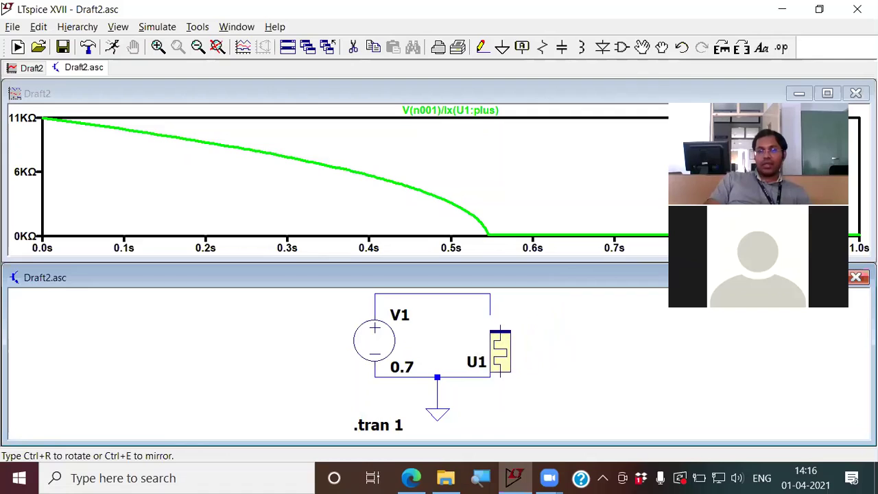
left_click(487, 339)
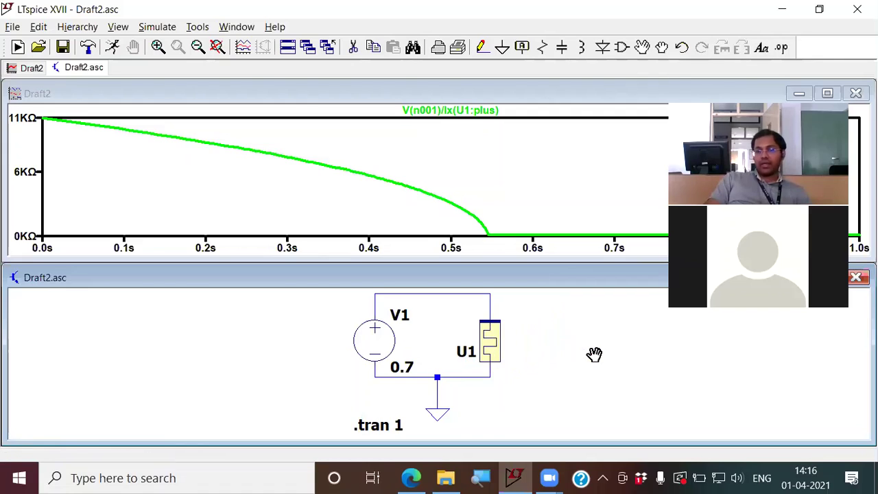
Run the transient simulation and plot the node voltage V(n001) together with the memristor current Ix(U1:minus).
left_click(112, 48)
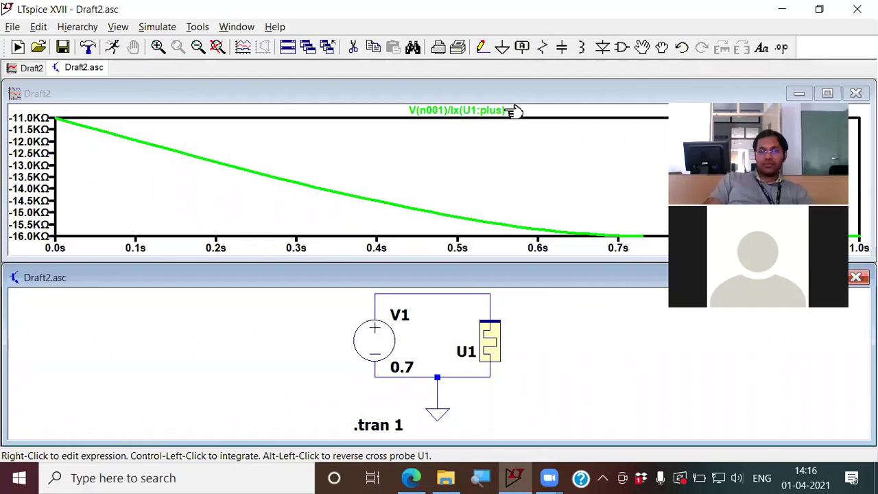
left_click(460, 292)
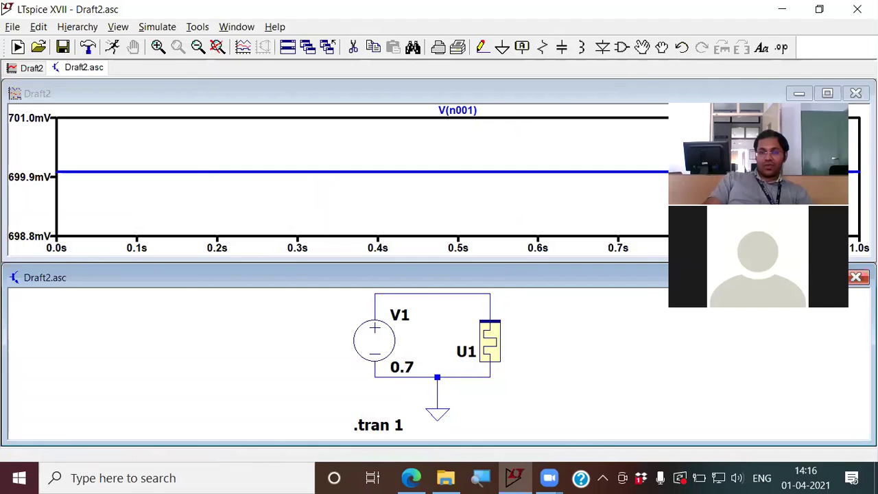
left_click(488, 313)
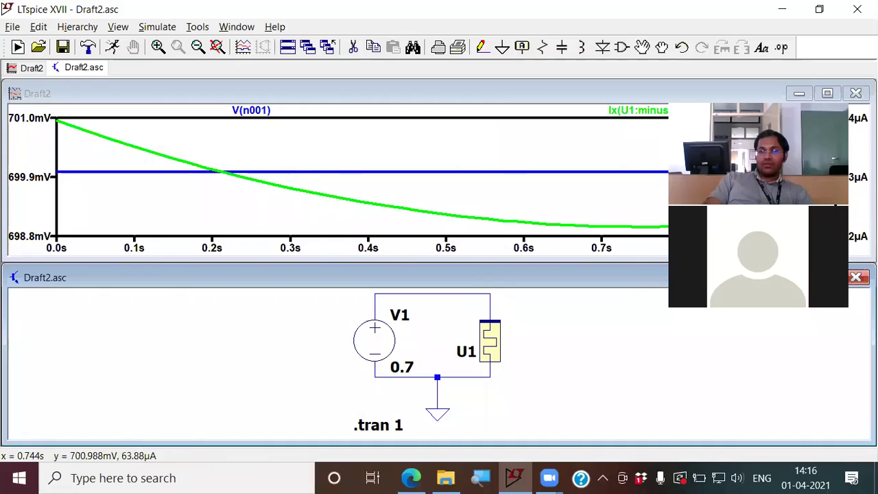
right_click(628, 110)
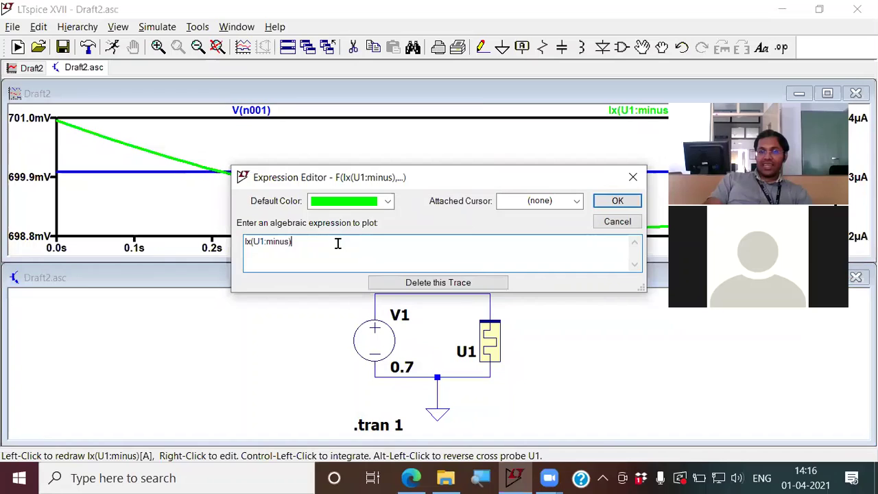
left_click_drag(336, 243, 207, 237)
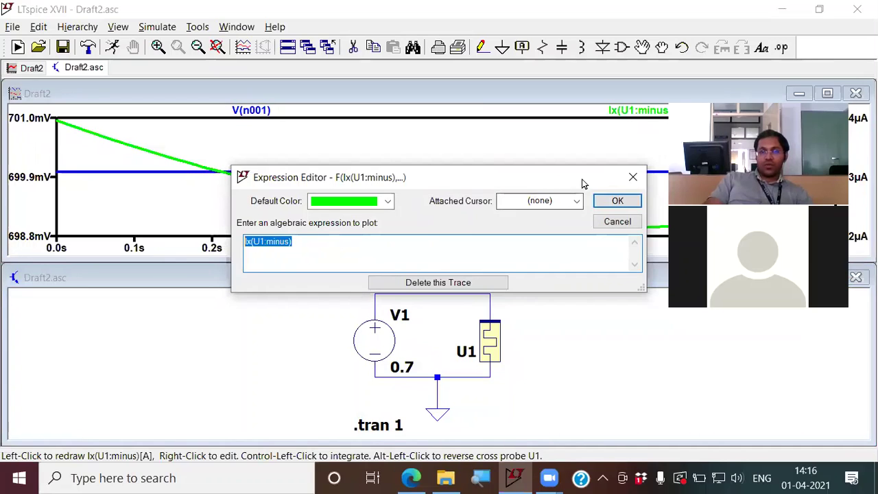
left_click(622, 178)
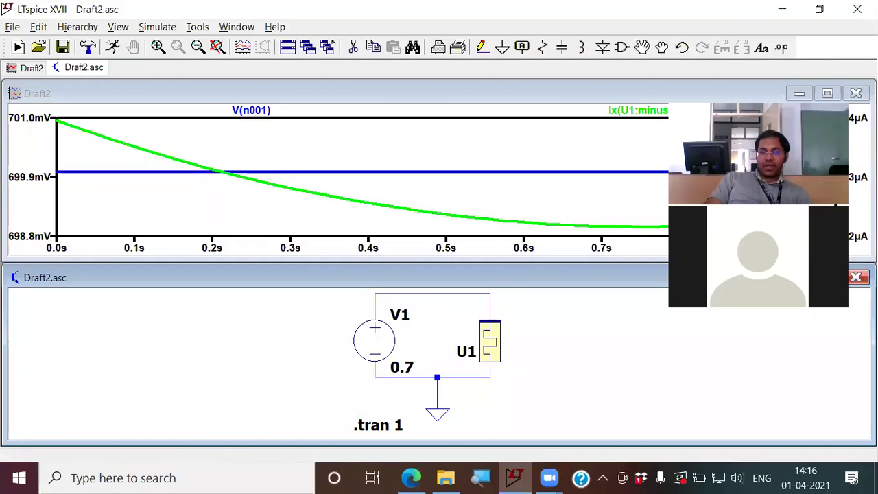
left_click(485, 288)
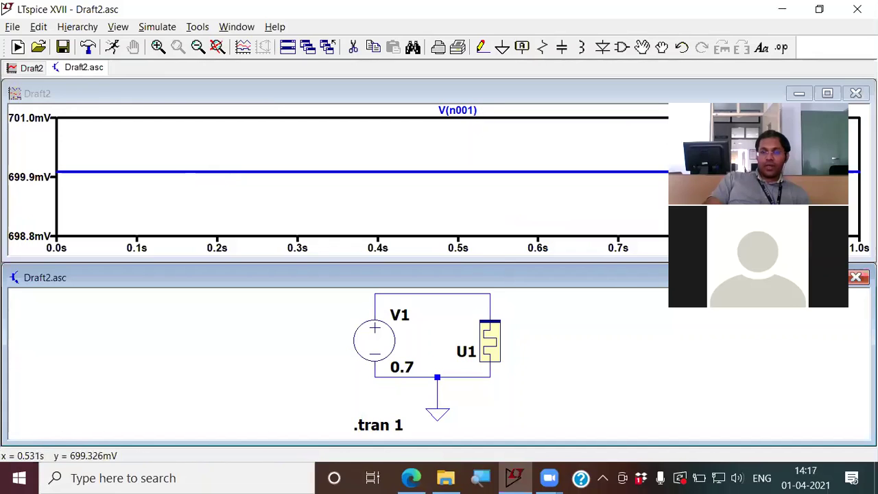
left_click(488, 312)
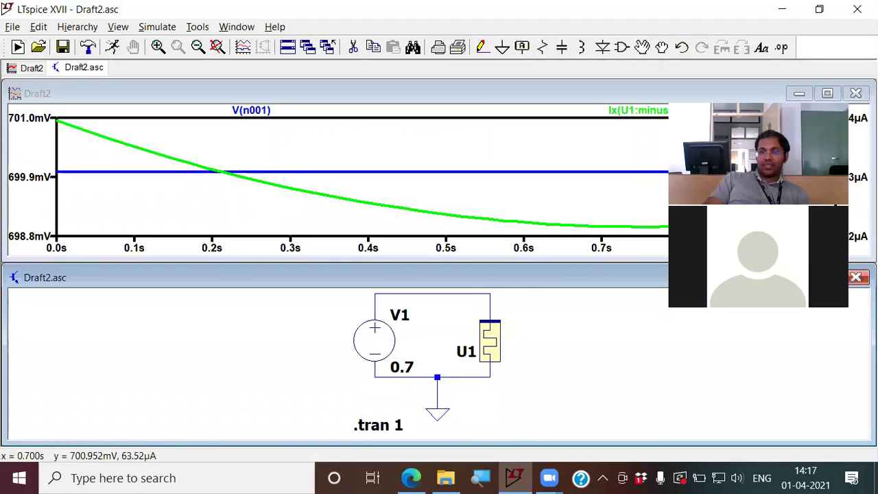
Copy the expression Ix(U1:minus) from the current trace and delete that trace from the plot.
right_click(632, 113)
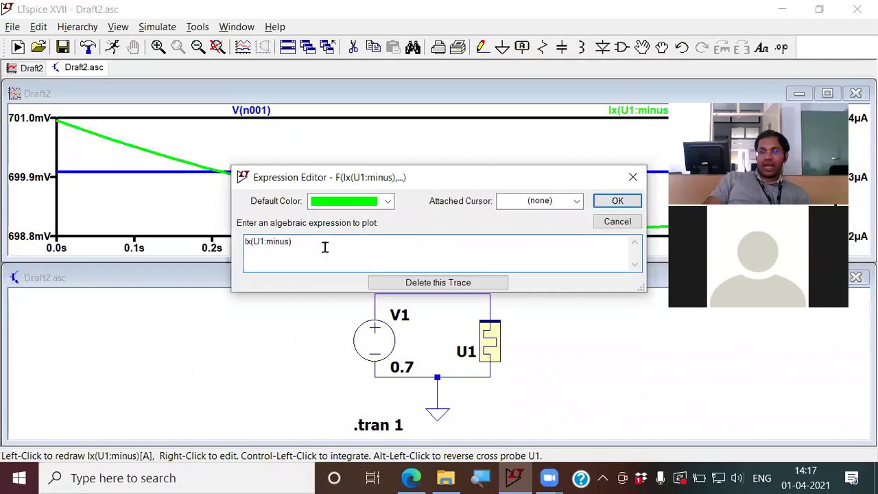
left_click_drag(323, 244, 235, 242)
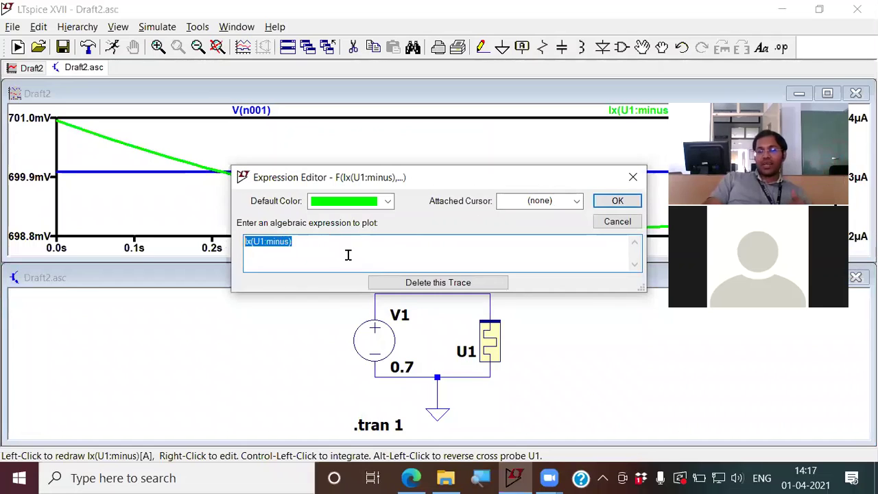
right_click(274, 243)
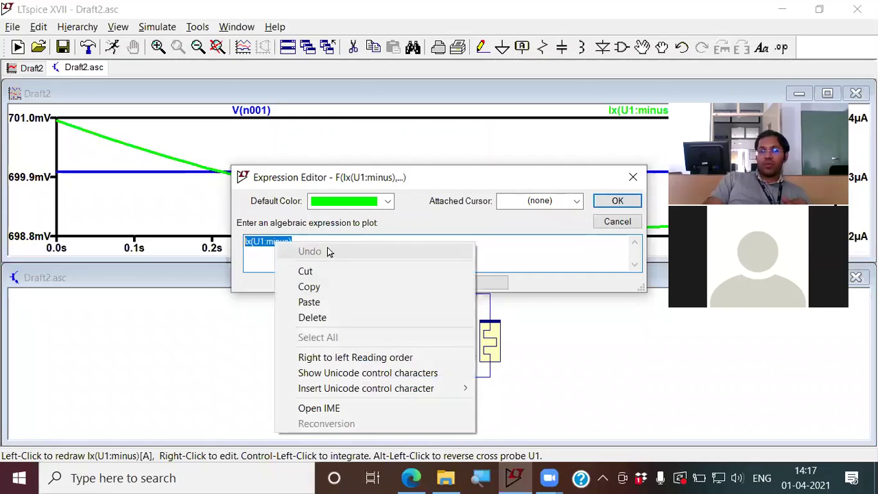
left_click(351, 288)
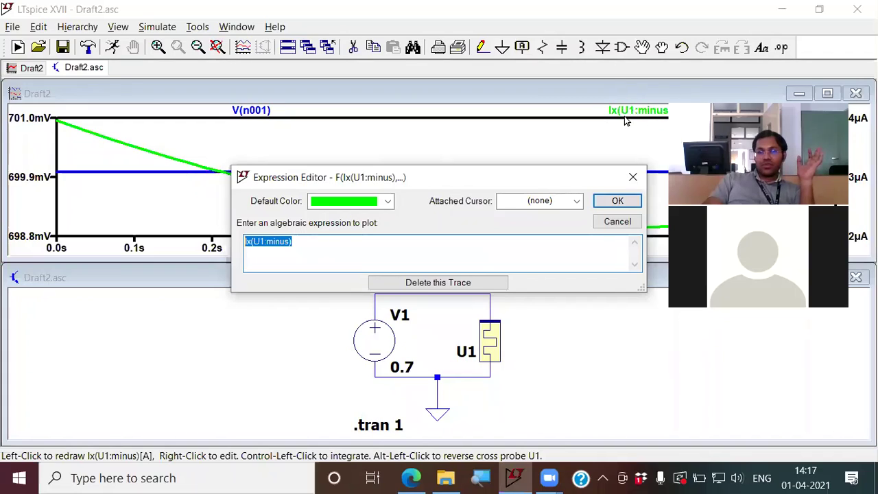
left_click(449, 284)
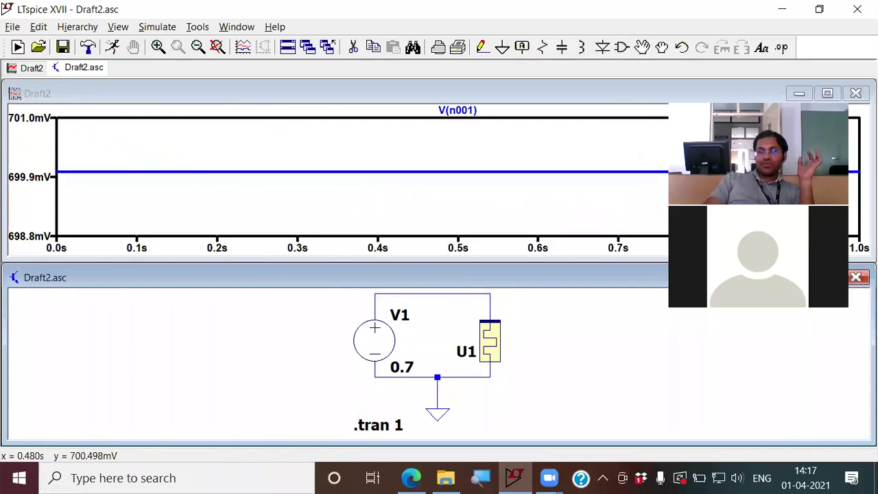
Change the voltage trace's expression to V(n001)/Ix(U1:minus) to plot the memristance.
right_click(476, 113)
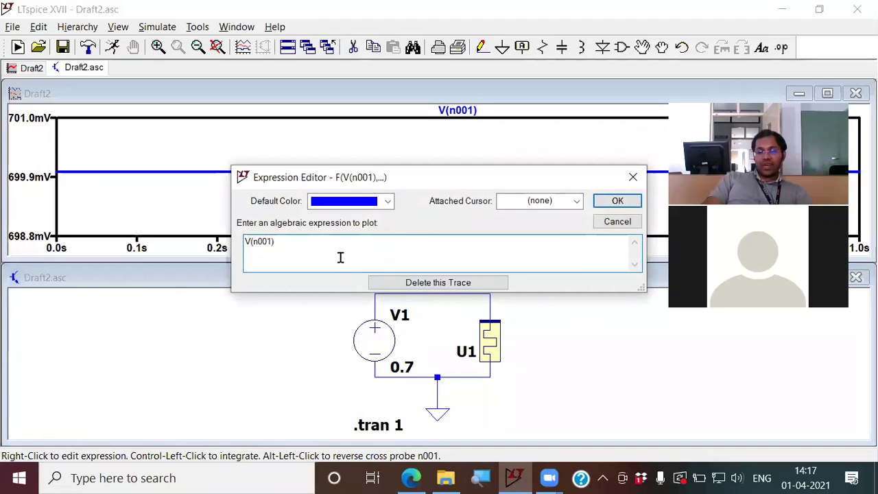
type("/")
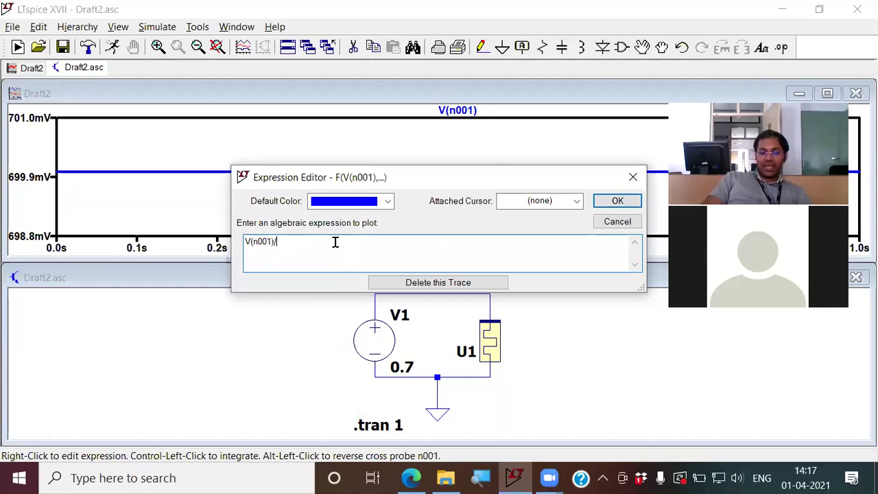
type("Ix(U1:minus)")
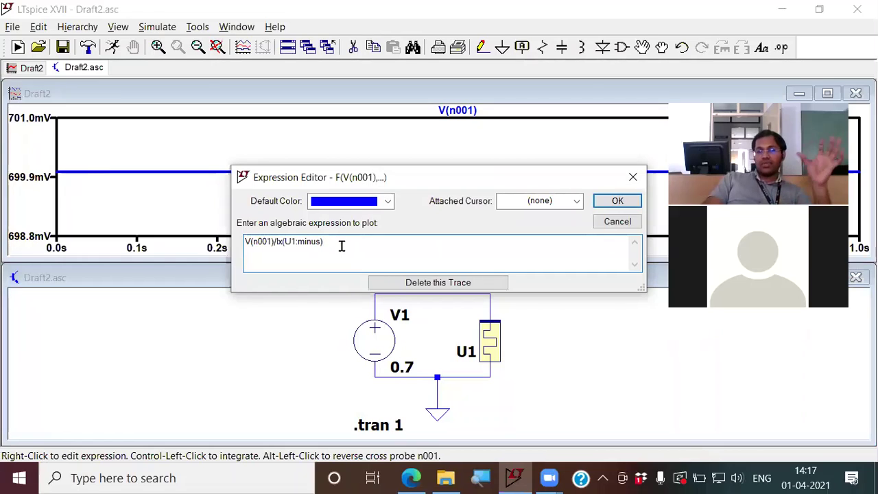
left_click(617, 201)
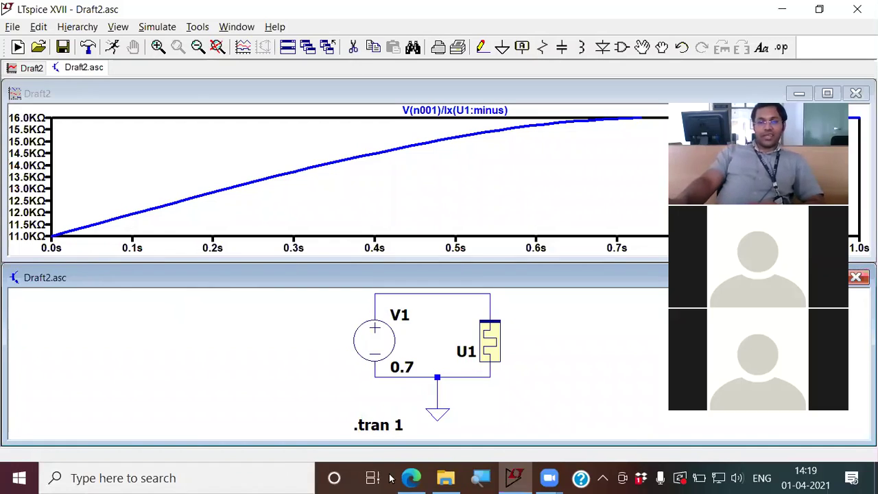
Switch to File Explorer and open the PDF "Simple design of memristive counters and" from the Downloads folder.
mouse_move(412, 478)
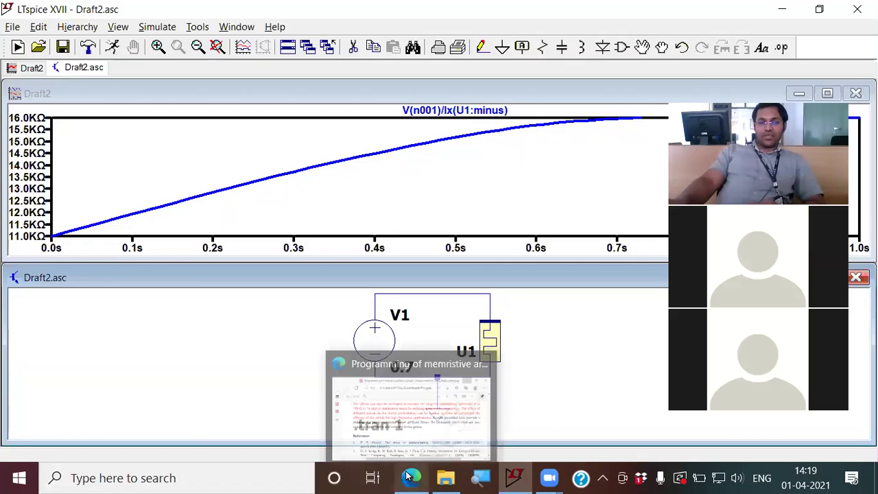
left_click(409, 418)
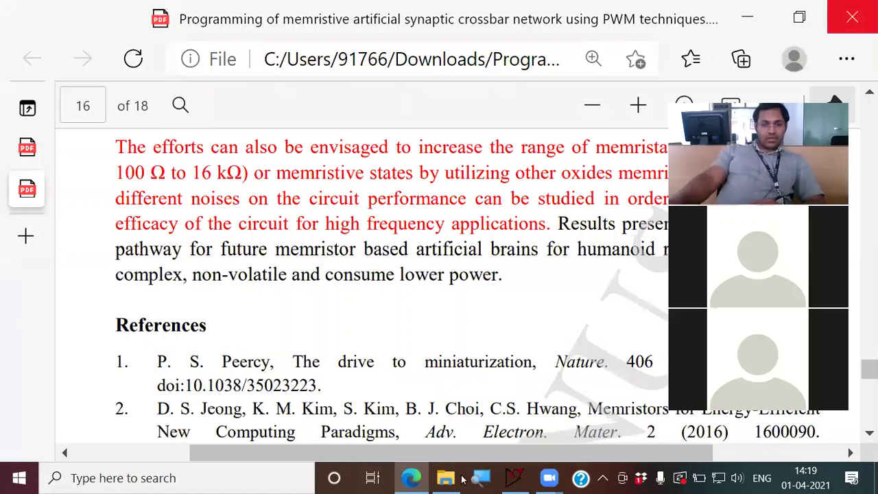
left_click(513, 478)
mouse_move(446, 478)
left_click(446, 406)
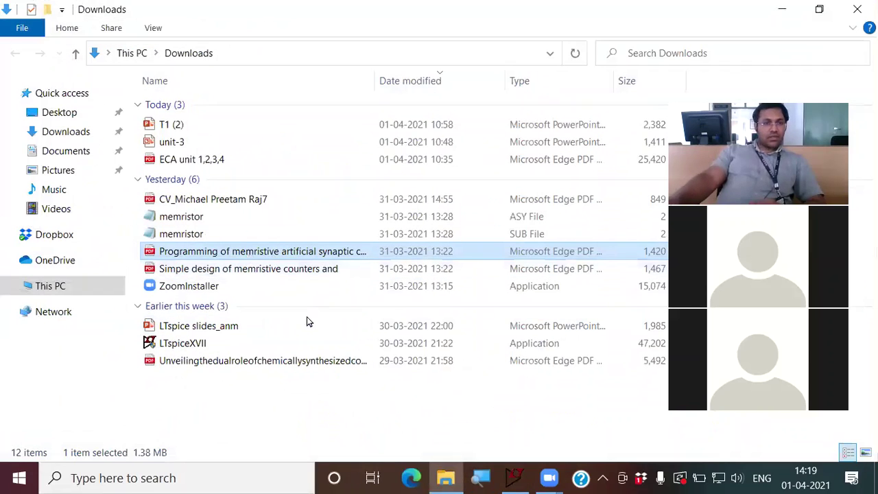
double_click(237, 269)
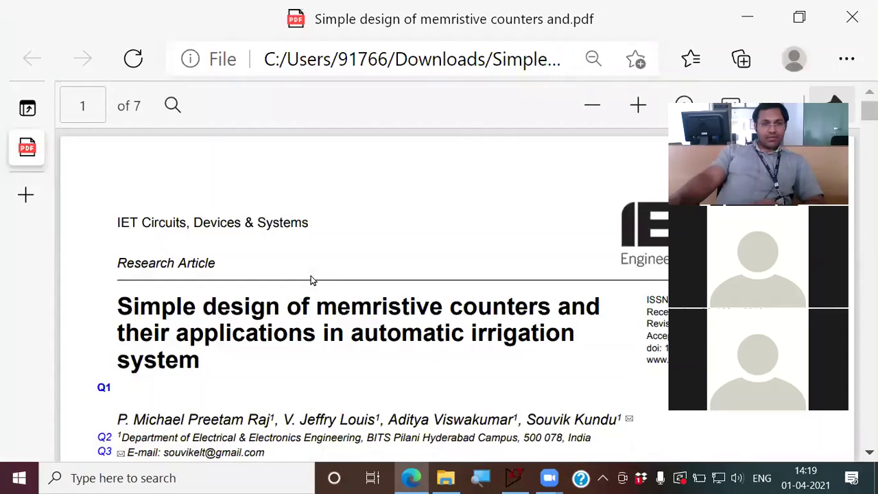
Examine the memristor-based up-counter and down-counter circuits in Fig. 1 and the text below on page 2 of the paper.
scroll(312, 280, "down", 3)
scroll(311, 275, "down", 6)
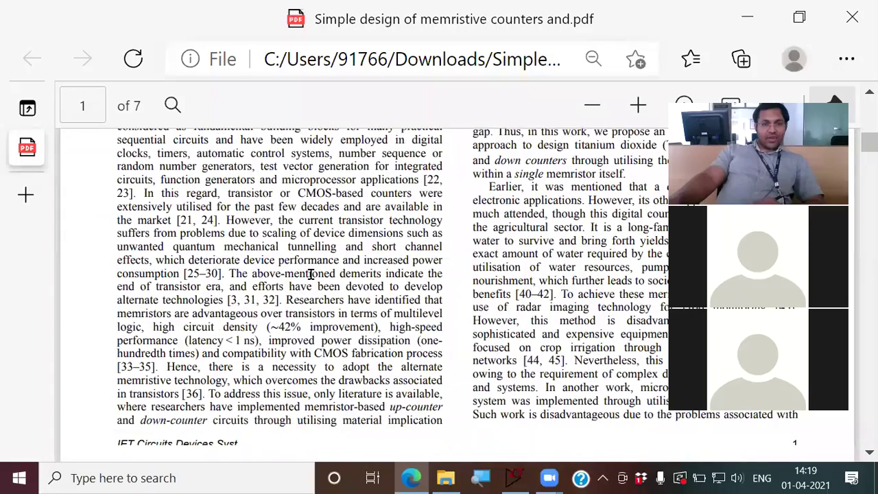
scroll(311, 274, "down", 10)
scroll(371, 312, "up", 2)
scroll(368, 307, "down", 2)
scroll(368, 307, "up", 2)
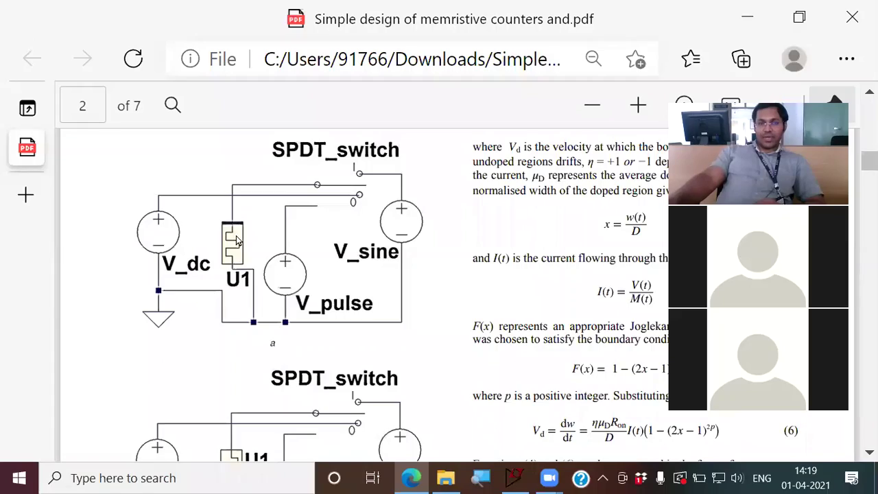
scroll(240, 237, "down", 6)
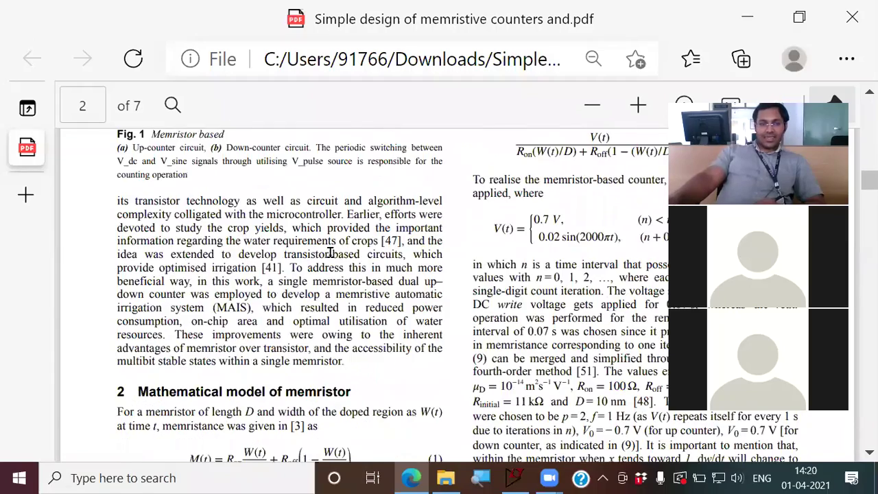
Compare the up-counting memristance plot on page 3 of the paper with the V(n001)/Ix(U1:minus) trace in LTspice.
scroll(331, 252, "down", 12)
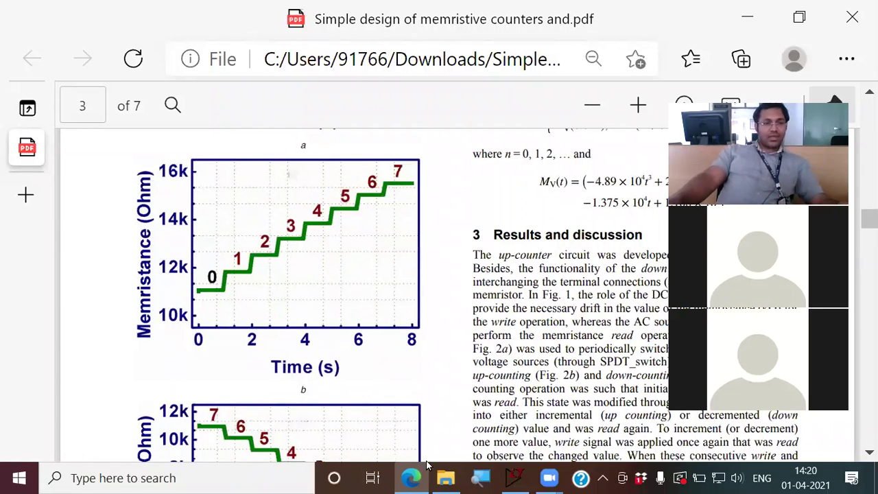
left_click(513, 478)
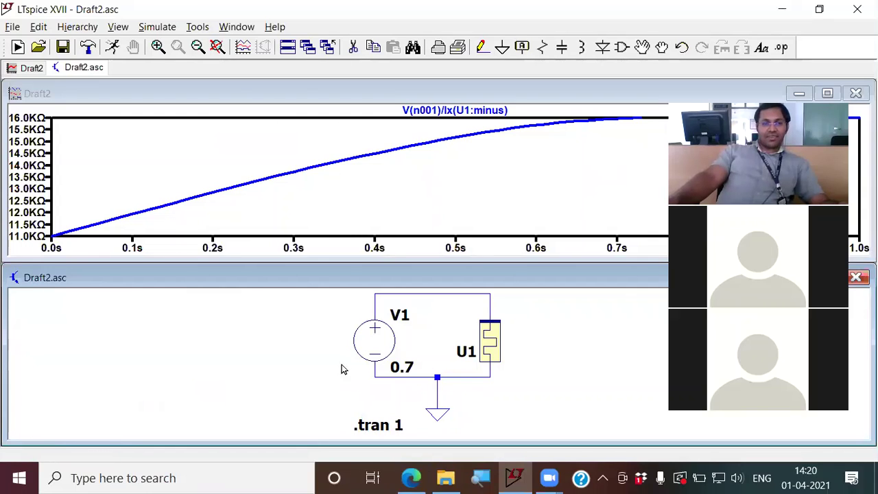
key("alt+Tab")
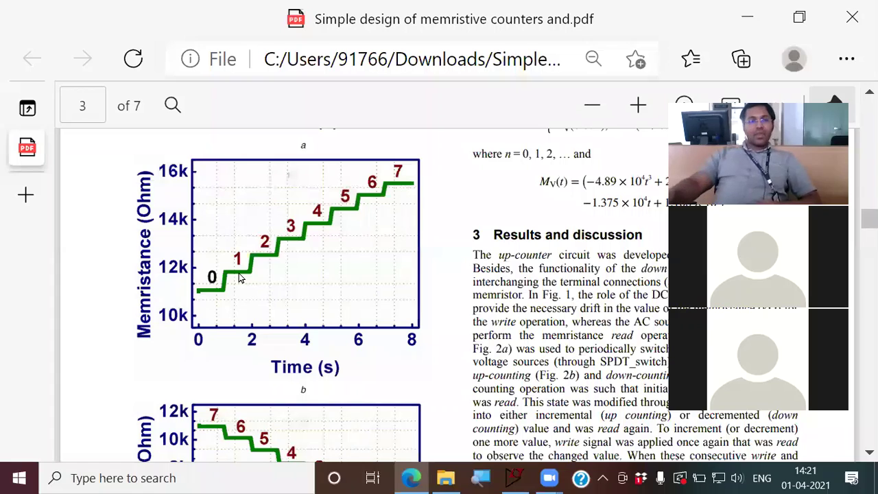
Examine the step-by-step memristance levels in the up-counting and down-counting plots on page 3 of the paper.
scroll(326, 263, "up", 1)
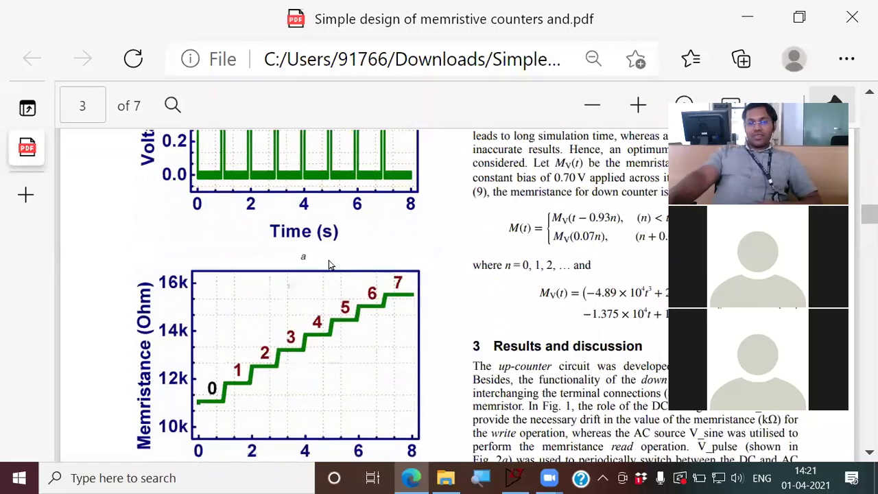
scroll(328, 265, "down", 2)
scroll(328, 264, "up", 2)
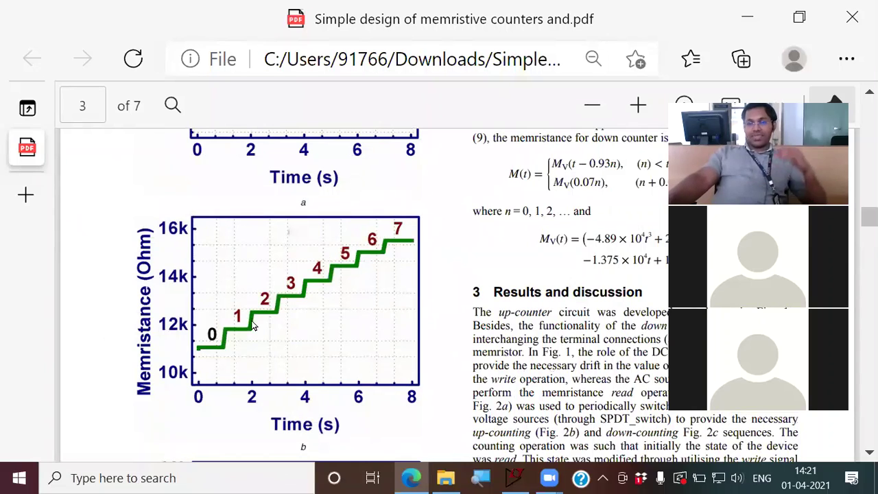
scroll(251, 325, "down", 4)
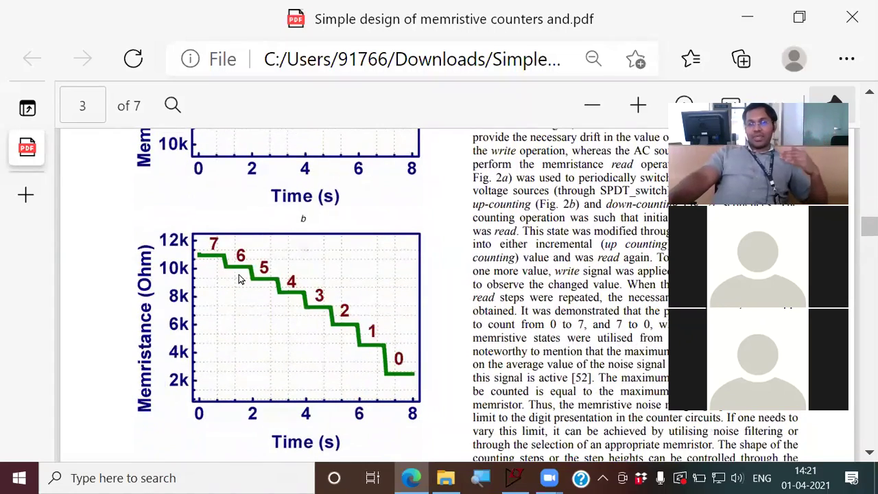
scroll(239, 279, "up", 3)
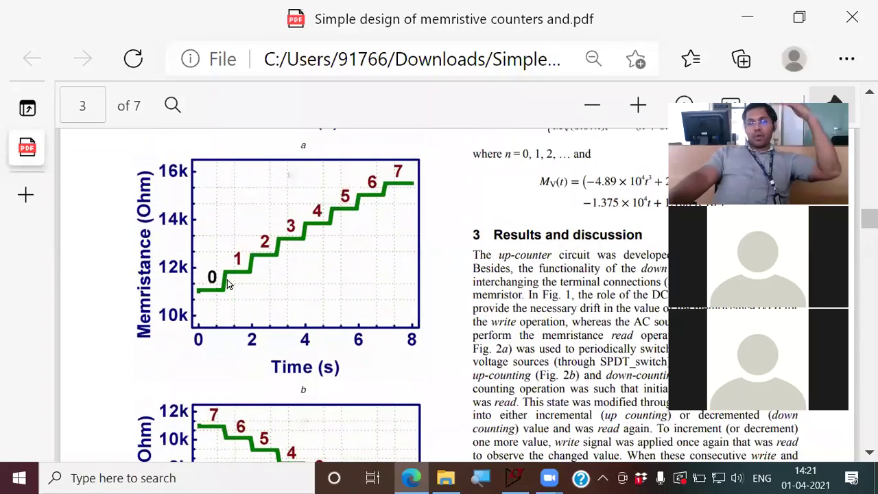
scroll(229, 288, "down", 2)
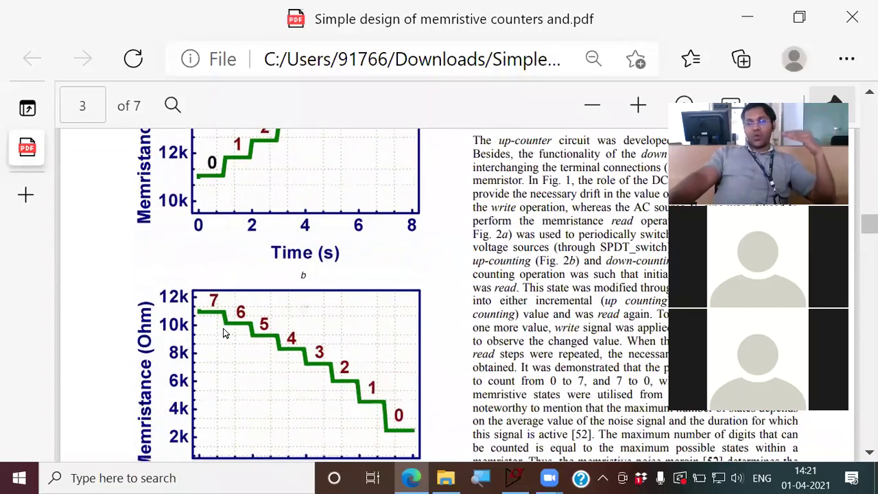
Return to the paper's title on page 1 and select the words "memristive counters".
scroll(223, 332, "up", 8)
scroll(230, 333, "up", 5)
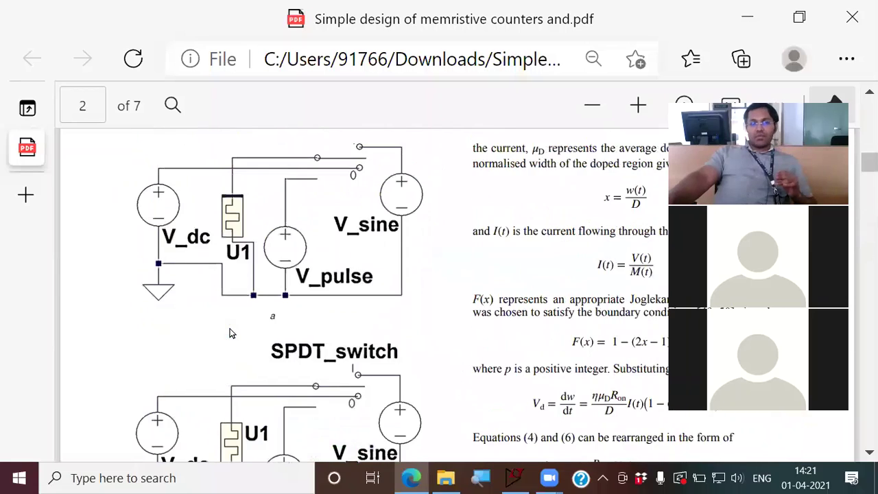
scroll(230, 333, "up", 20)
scroll(317, 306, "up", 1)
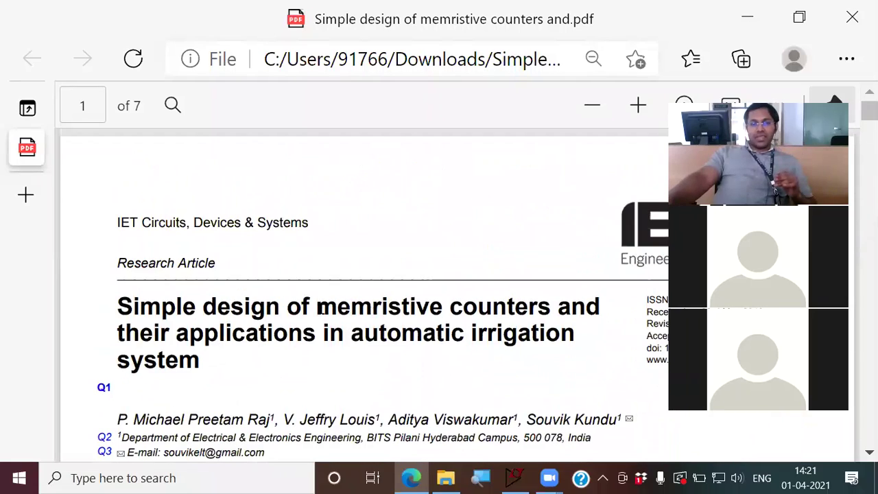
double_click(358, 306)
left_click_drag(458, 310, 548, 309)
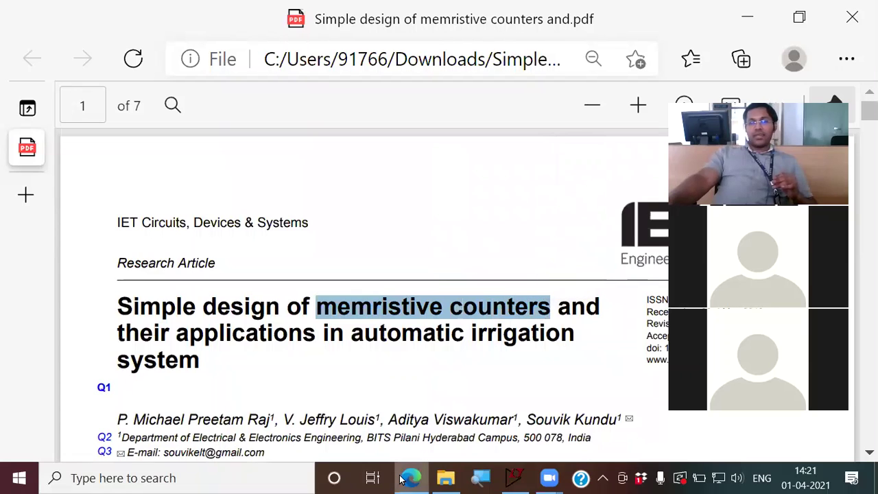
mouse_move(403, 478)
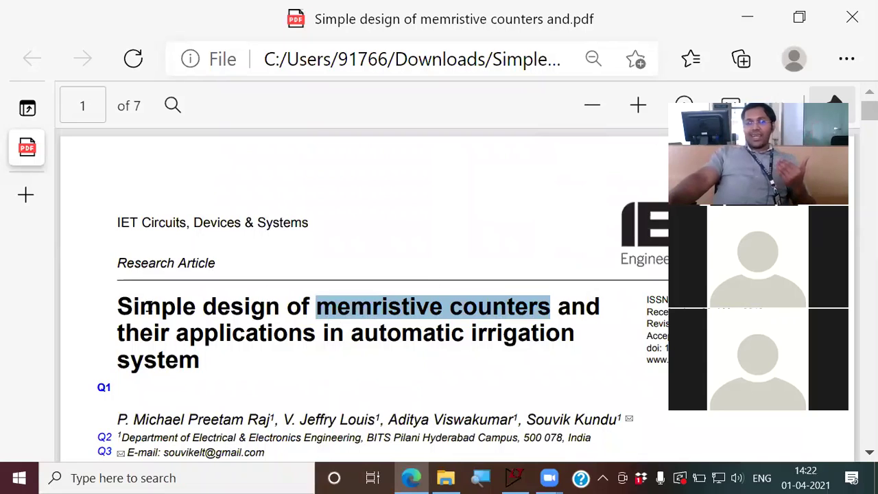
Select the words "Simple design" at the start of the paper's title and clear the selection.
left_click_drag(118, 307, 300, 310)
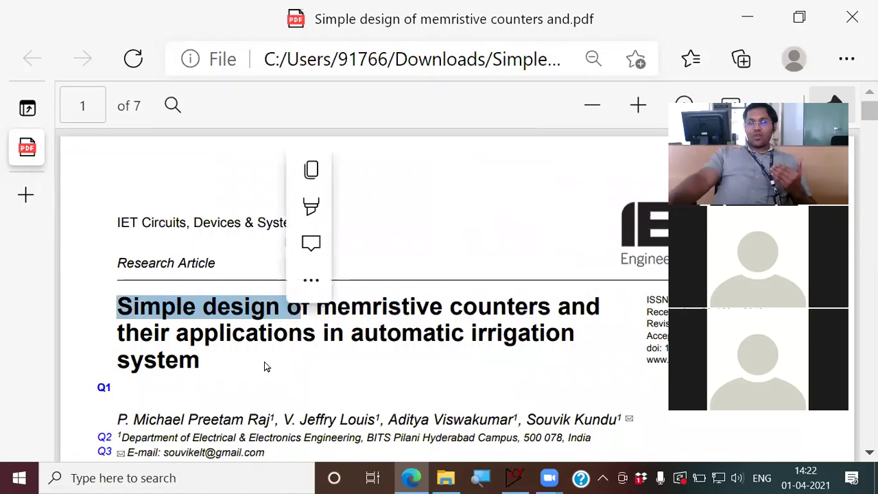
left_click_drag(195, 335, 179, 334)
left_click_drag(118, 307, 179, 307)
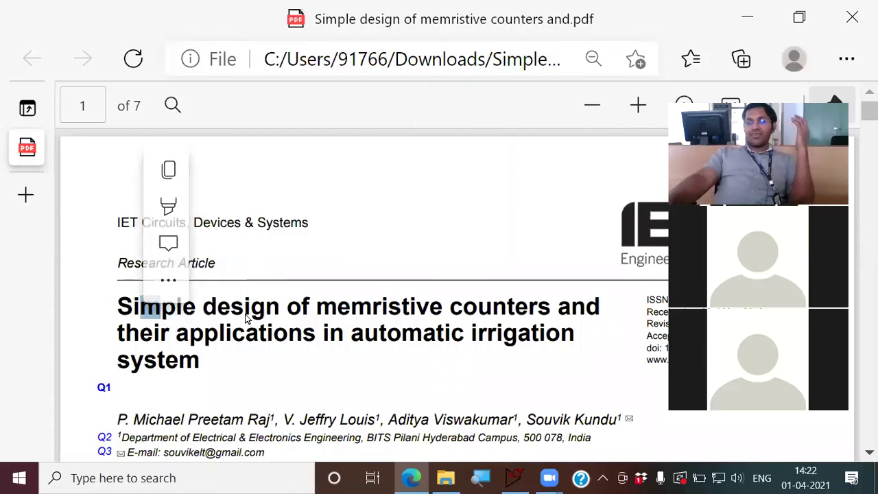
left_click(260, 332)
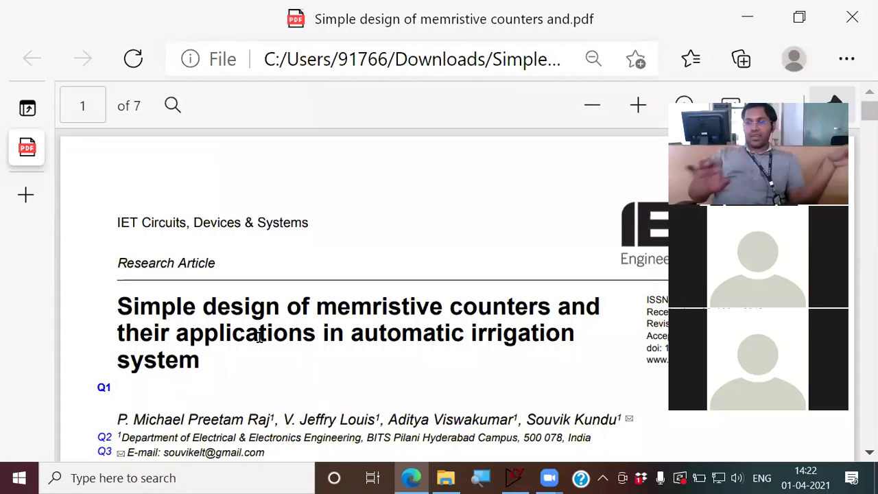
Examine the up-counter circuit in Fig. 1a on page 2 alongside the introduction text on page 1.
scroll(236, 352, "down", 9)
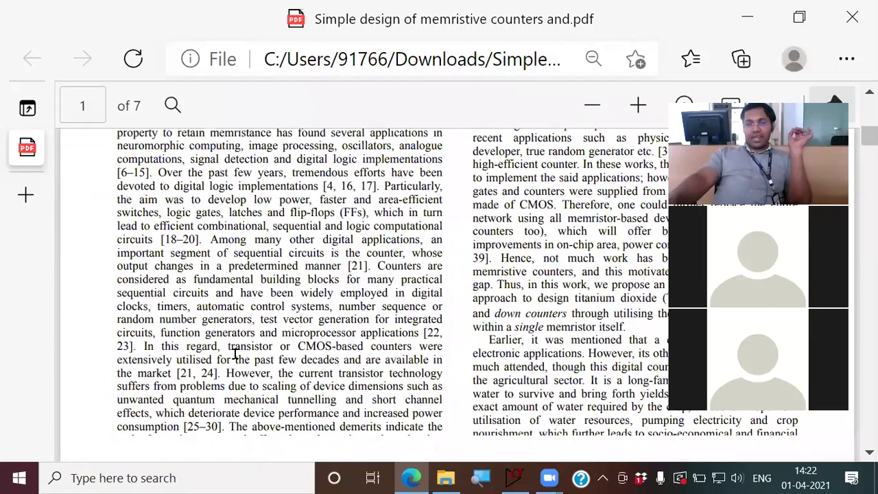
scroll(235, 352, "down", 5)
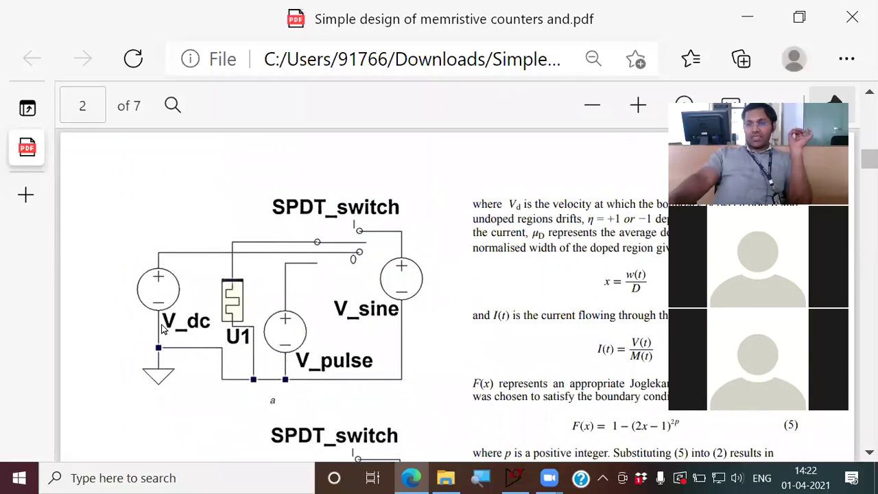
scroll(163, 332, "up", 1)
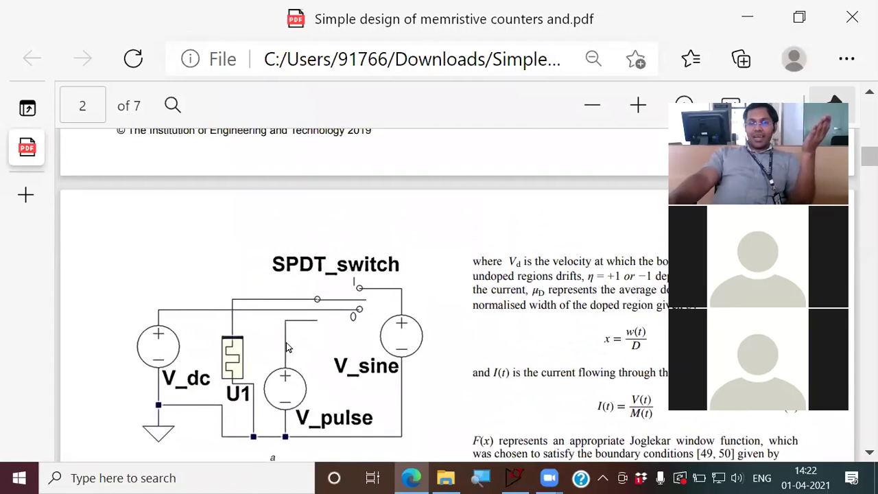
scroll(286, 342, "down", 6)
scroll(286, 343, "up", 4)
scroll(286, 342, "up", 12)
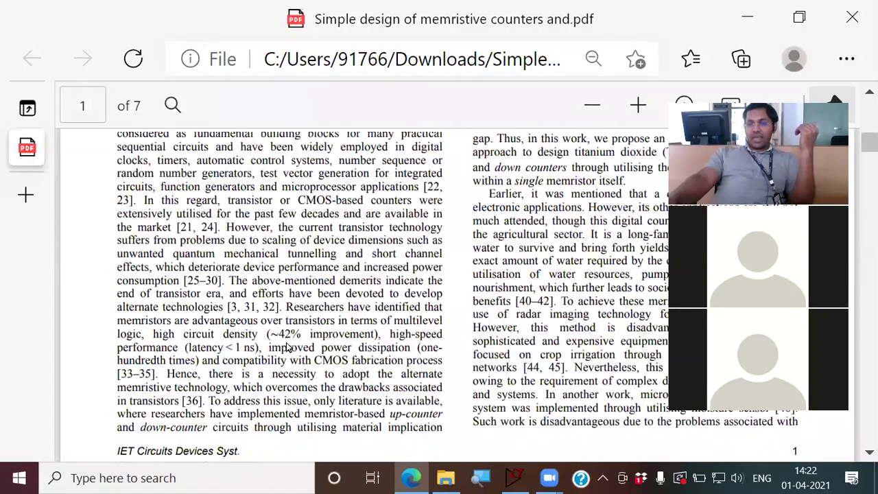
scroll(286, 347, "down", 12)
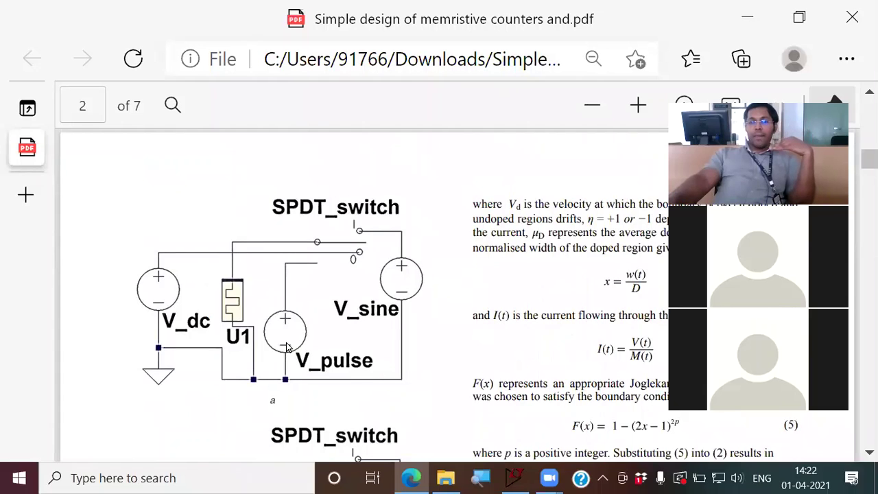
Read through the abstract and introduction on page 1 for the background on memristors and transistor-based counters.
scroll(286, 347, "up", 5)
scroll(287, 348, "up", 1)
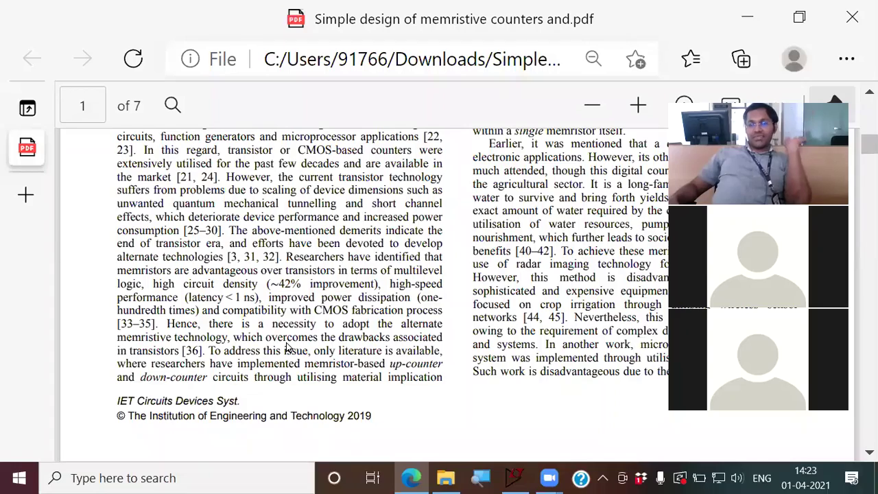
scroll(283, 347, "down", 2)
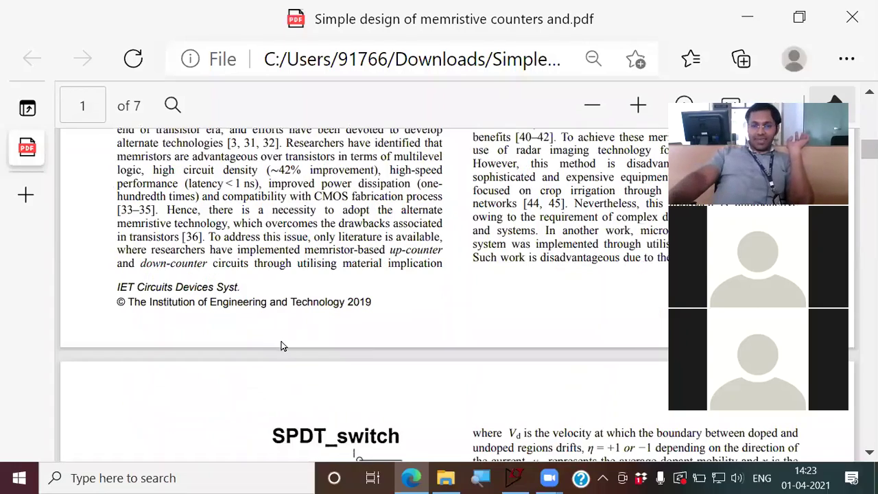
scroll(283, 346, "down", 3)
scroll(282, 346, "up", 8)
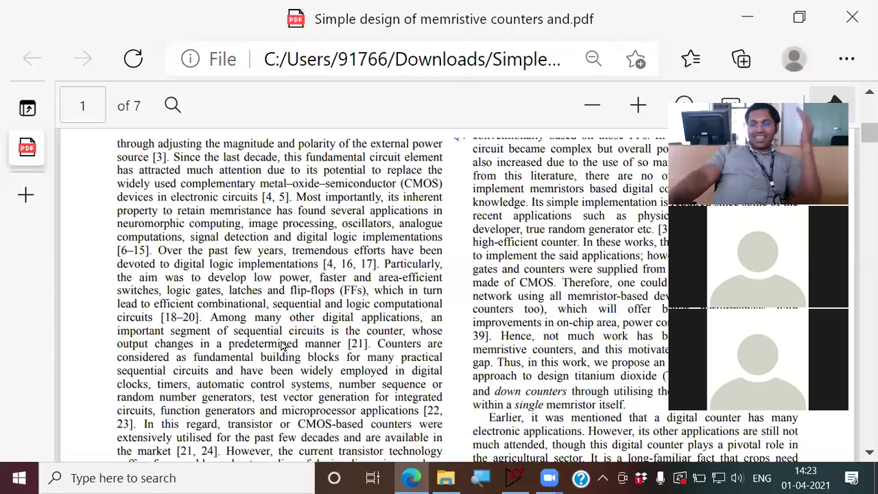
scroll(282, 346, "up", 5)
scroll(281, 346, "down", 4)
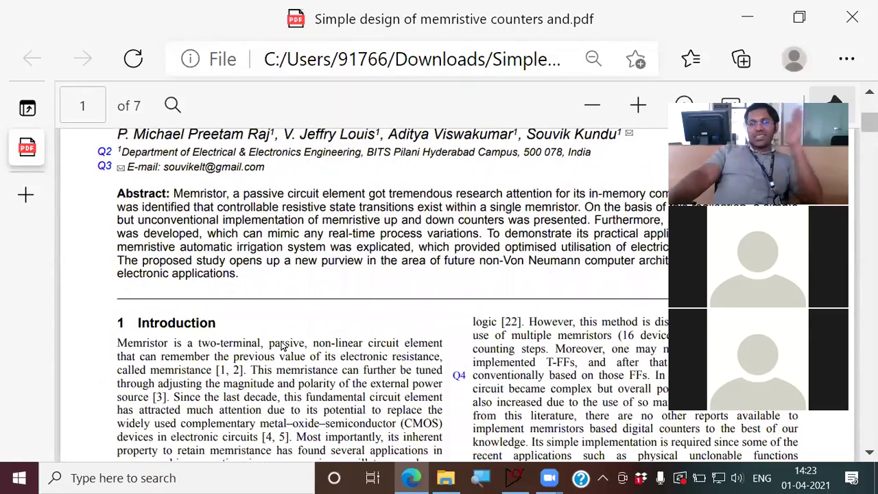
scroll(282, 346, "down", 4)
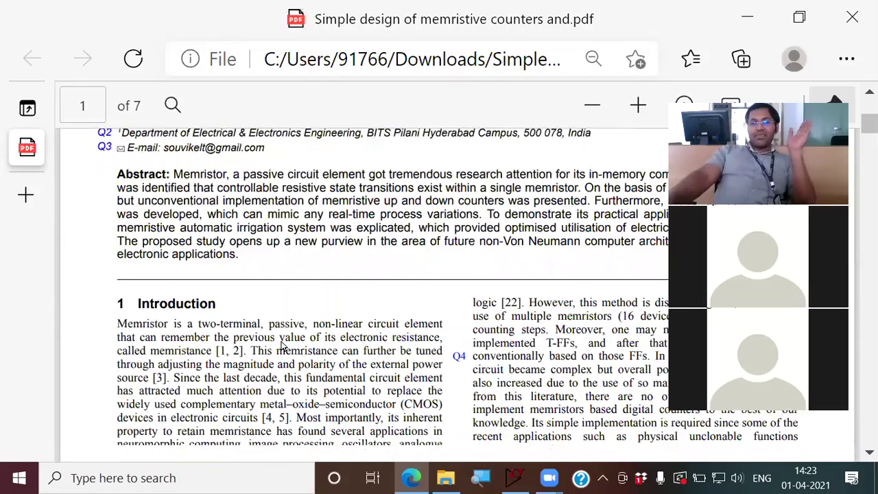
scroll(281, 346, "down", 2)
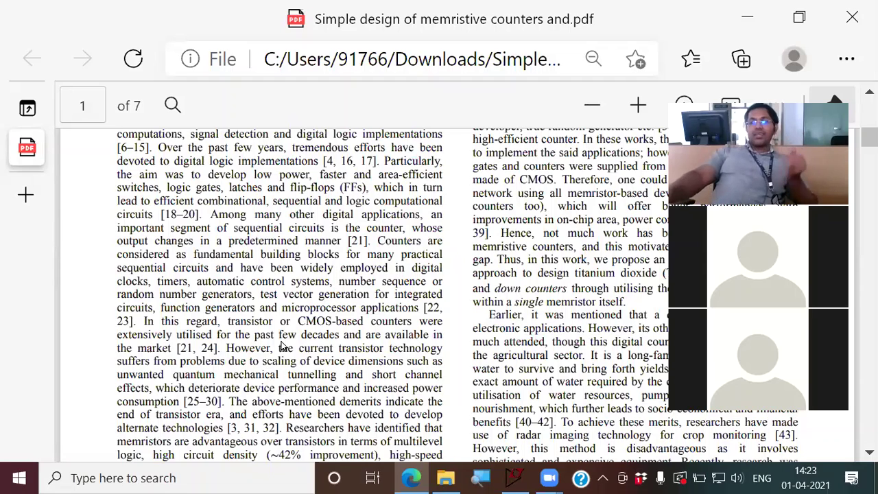
Compare the memristor orientation in the up-counter and down-counter circuits of Fig. 1 on page 2.
scroll(278, 357, "down", 5)
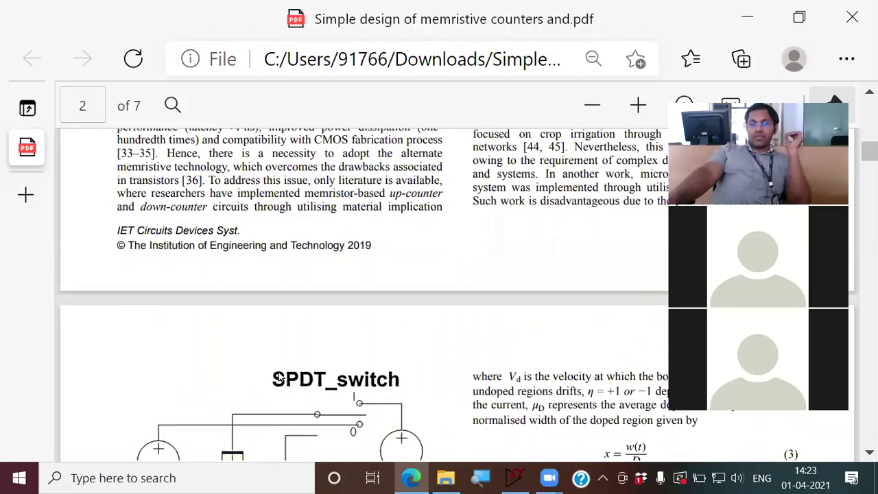
scroll(278, 378, "up", 2)
scroll(280, 376, "down", 4)
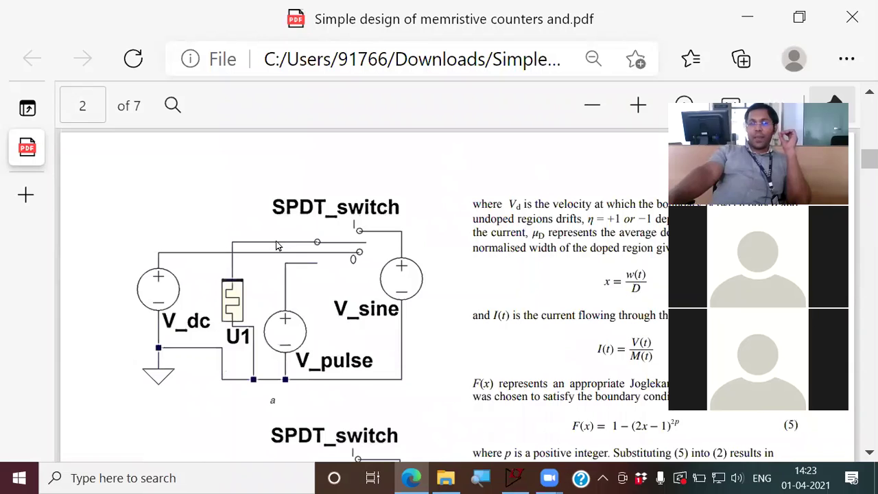
scroll(385, 288, "down", 2)
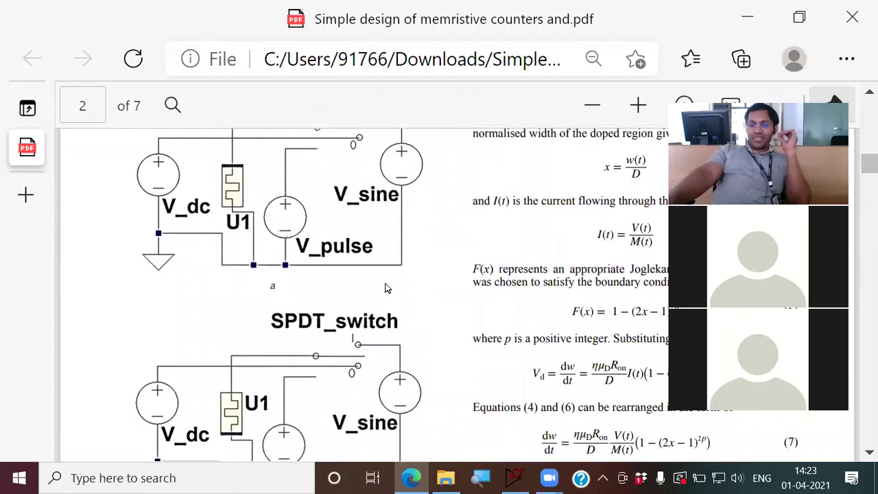
scroll(385, 287, "up", 3)
Switch to LTspice to review the simulated memristance curve and return to the up-counting staircase plot on page 3.
left_click(513, 478)
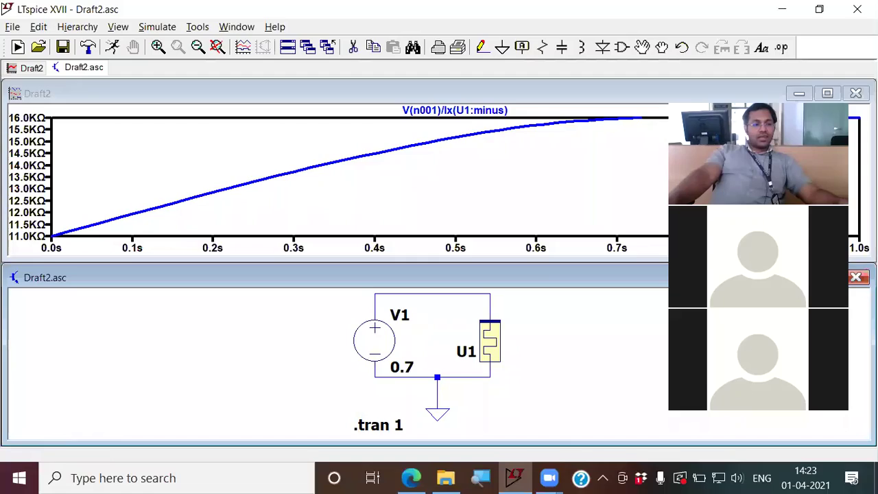
key("alt+Tab")
scroll(280, 325, "down", 15)
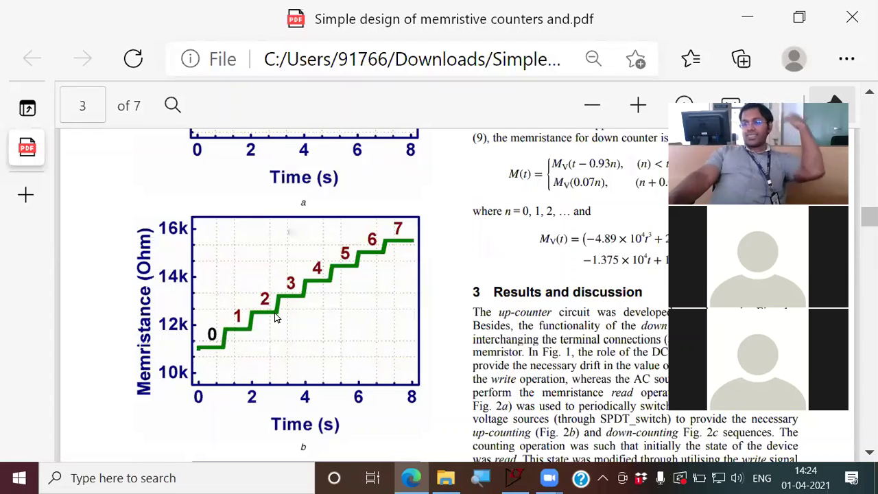
Examine the pulse voltage plot on page 3, the down-counter circuit in Fig. 1b and the memristor's mathematical model on page 2.
scroll(280, 320, "up", 2)
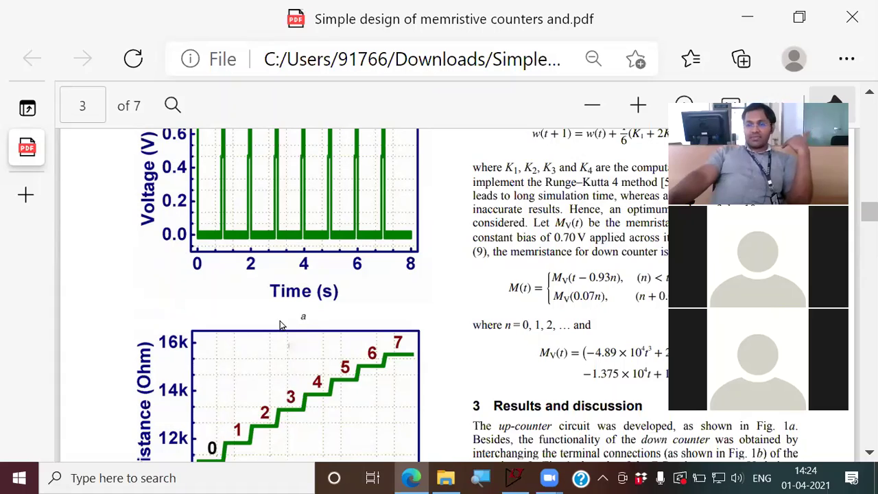
scroll(270, 425, "up", 10)
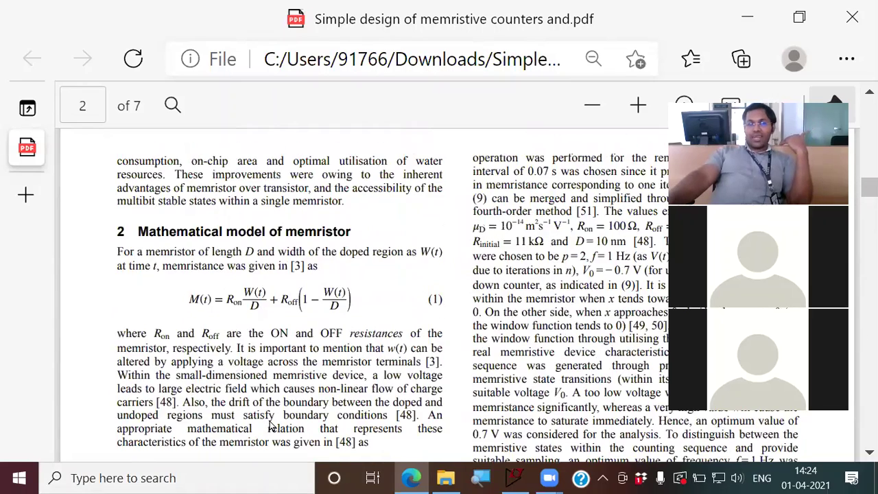
scroll(270, 425, "up", 5)
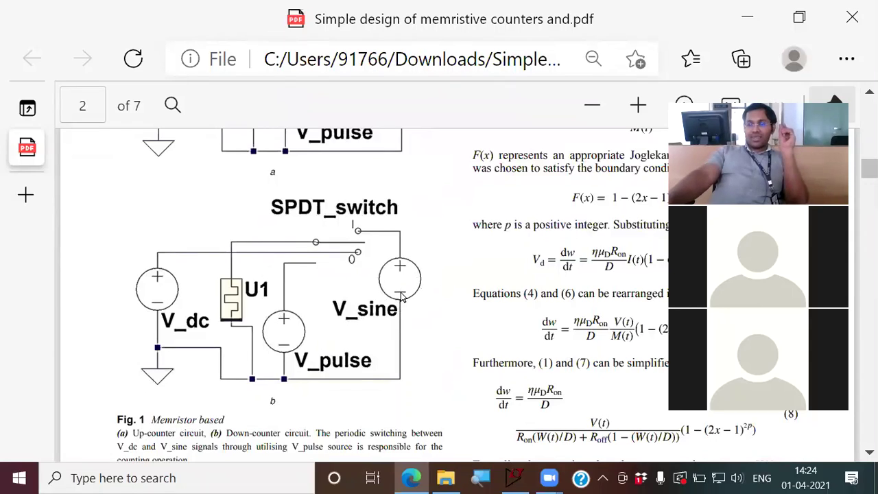
scroll(401, 296, "down", 5)
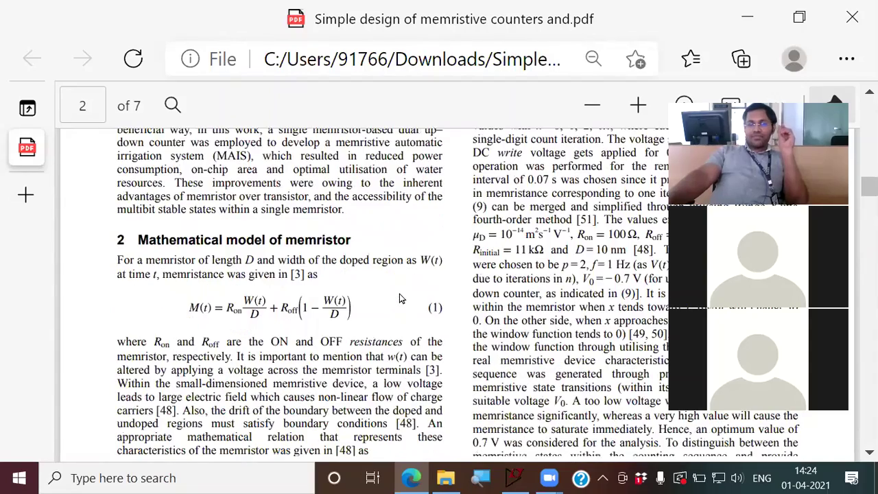
Examine the down-counting staircase and pulse voltage plots on page 3, the down-counter circuit in Fig. 1b, and the up-counting staircase plot.
scroll(401, 296, "down", 10)
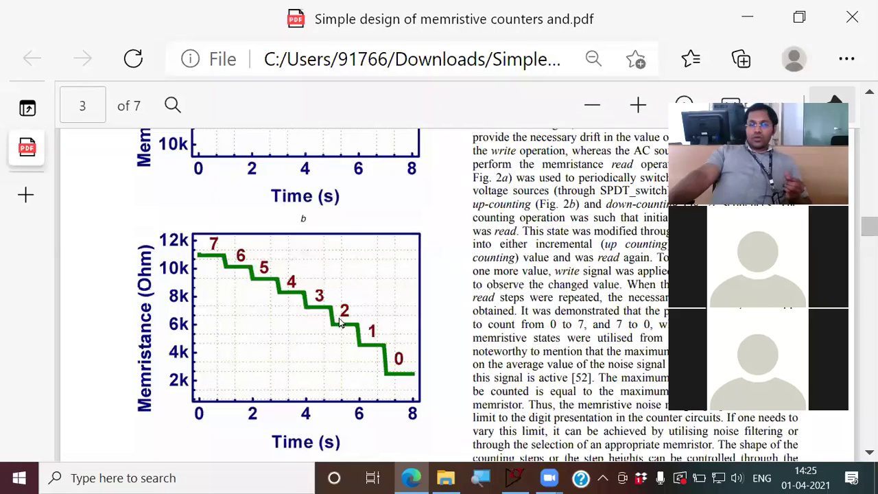
scroll(354, 329, "up", 2)
scroll(355, 329, "up", 12)
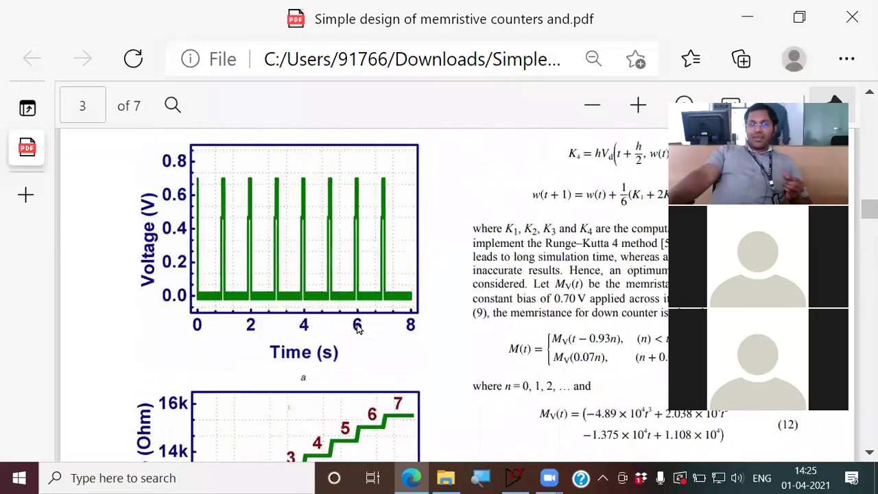
scroll(358, 329, "up", 4)
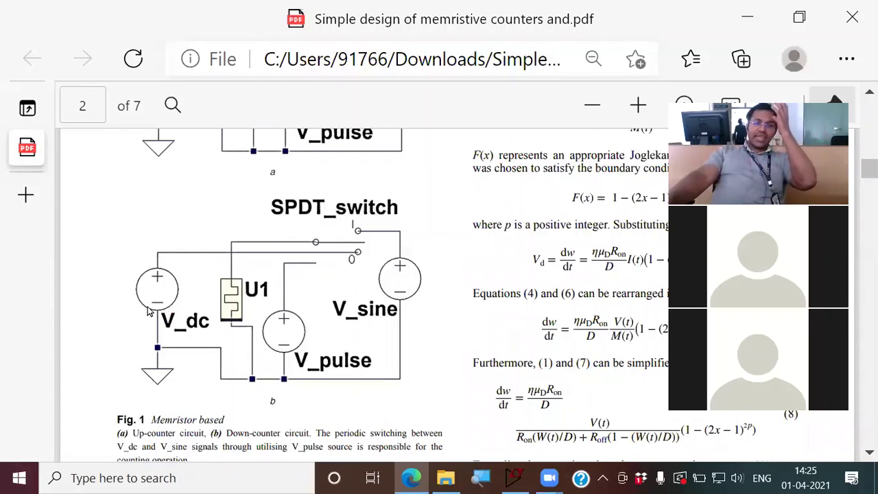
scroll(147, 310, "down", 15)
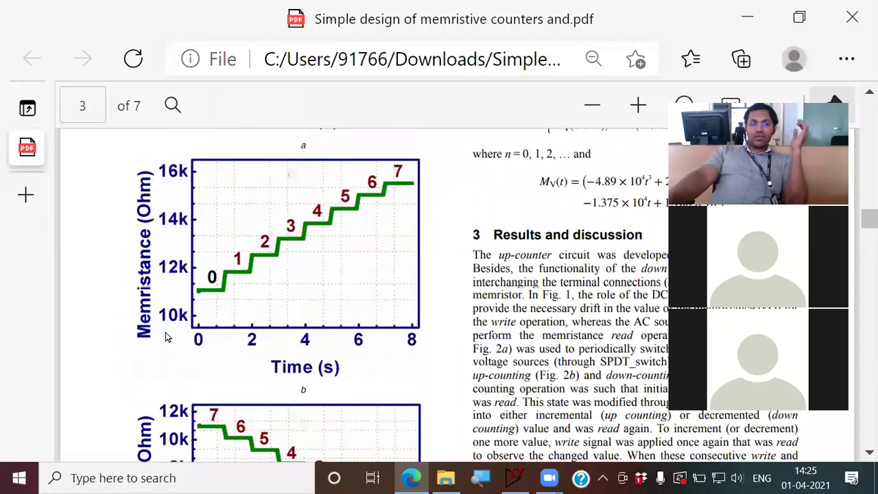
scroll(168, 336, "down", 2)
scroll(174, 339, "up", 1)
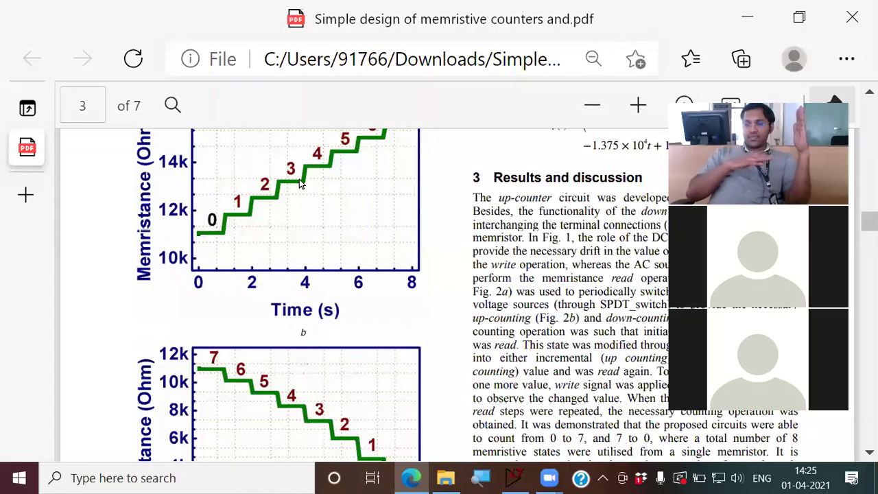
Relate the sources and switch of the up-counter circuit in Fig. 1a on page 2 to the pulse voltage plot on page 3.
scroll(302, 182, "up", 10)
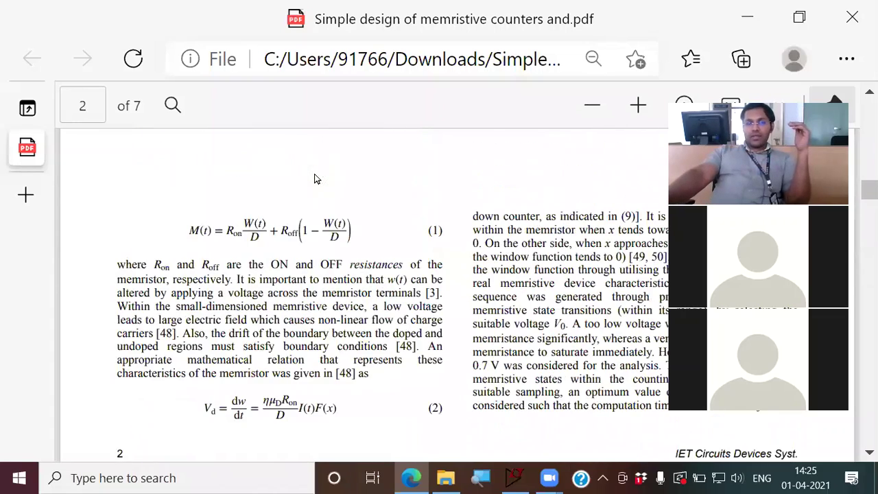
scroll(314, 179, "up", 5)
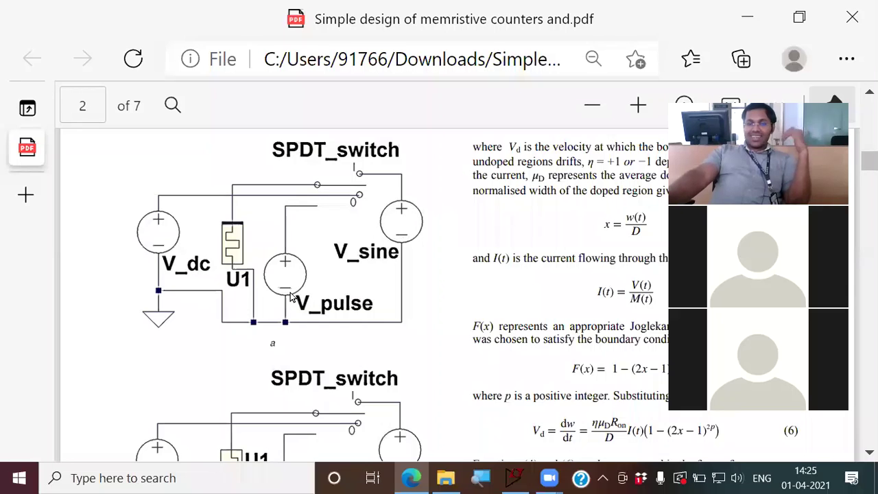
scroll(290, 297, "down", 2)
scroll(292, 297, "up", 2)
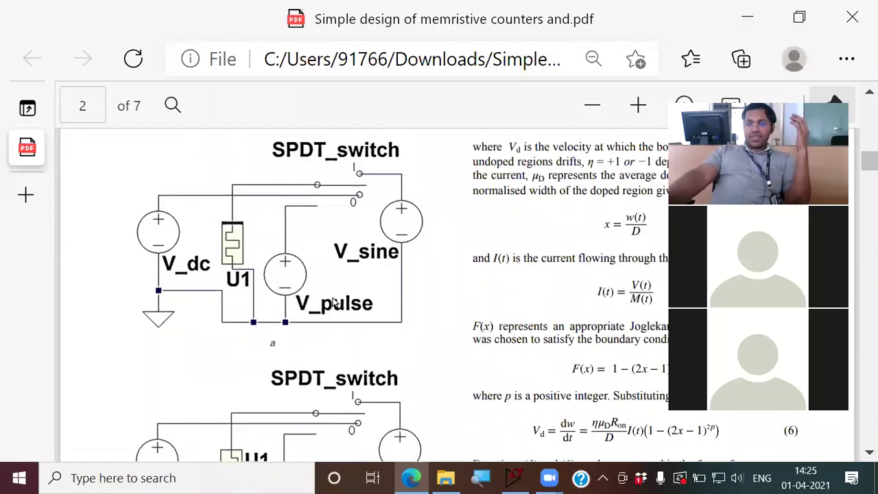
scroll(332, 302, "down", 15)
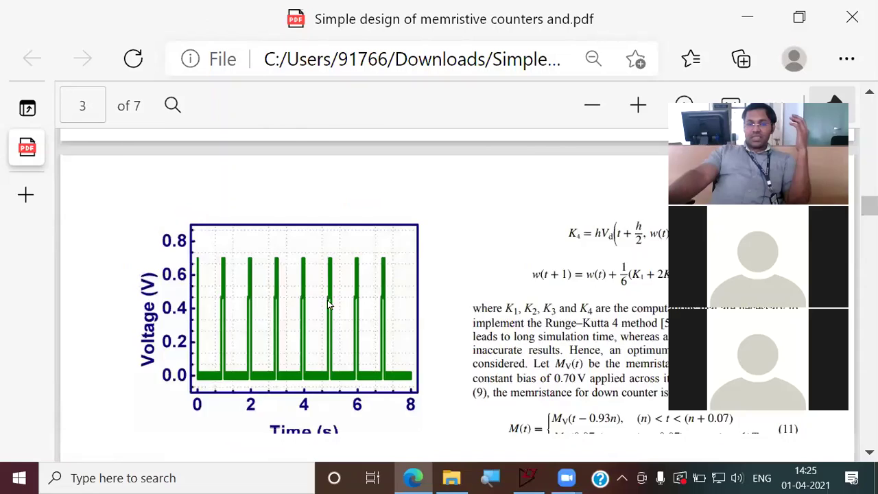
scroll(328, 304, "down", 2)
scroll(239, 257, "up", 5)
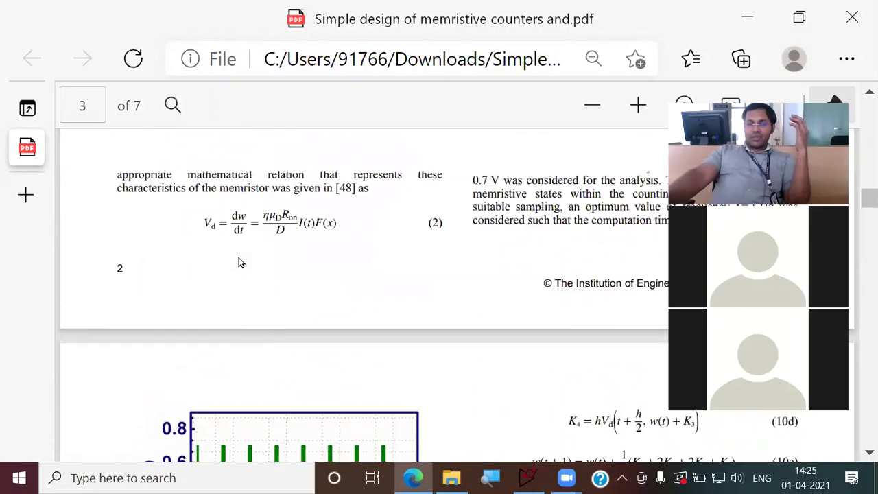
scroll(238, 263, "up", 5)
scroll(173, 216, "up", 5)
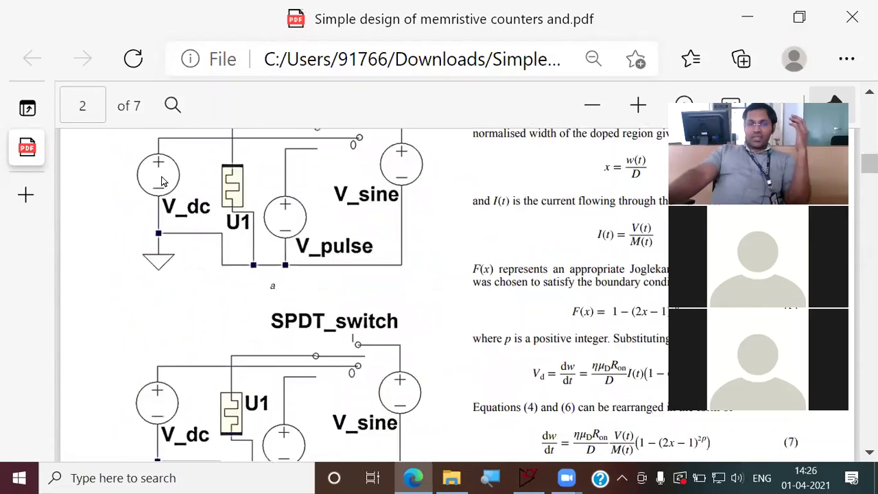
scroll(159, 199, "up", 1)
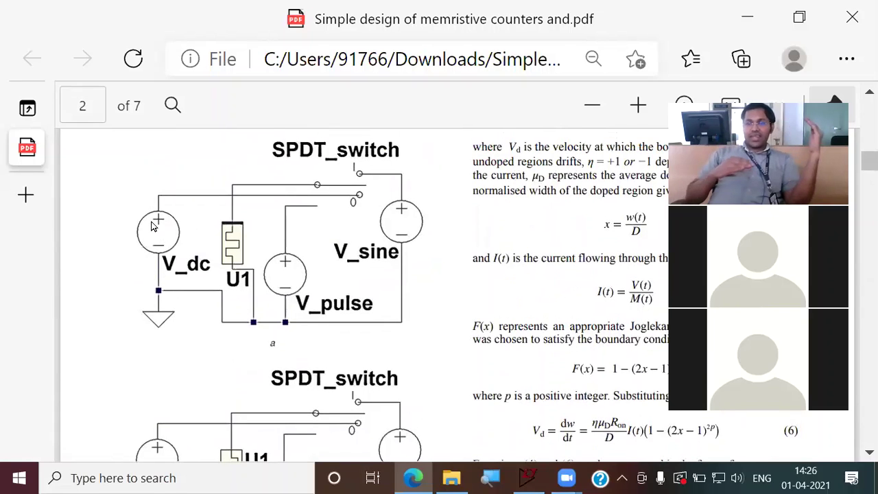